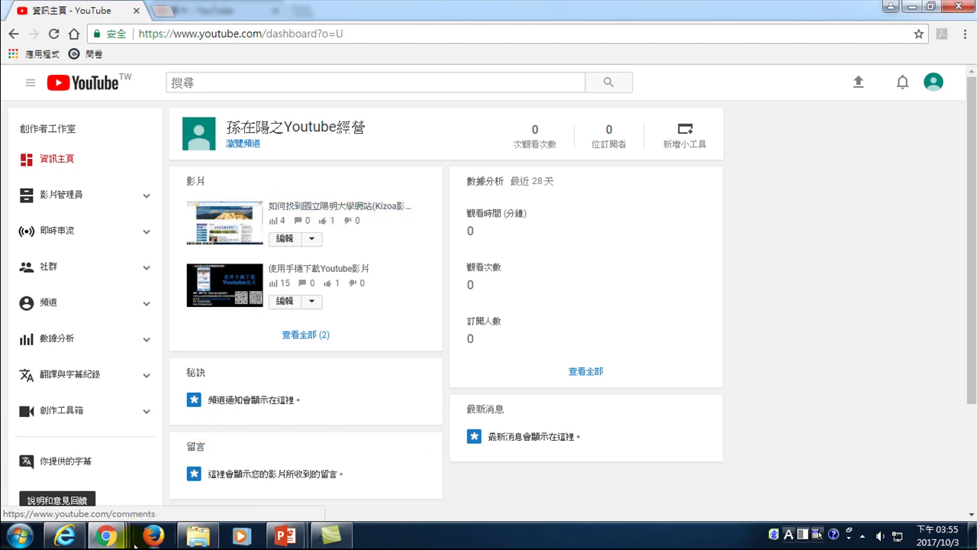
Show the preview thumbnails of the open Chrome windows from the taskbar
{"action": "left_click", "coordinate": [107, 538]}
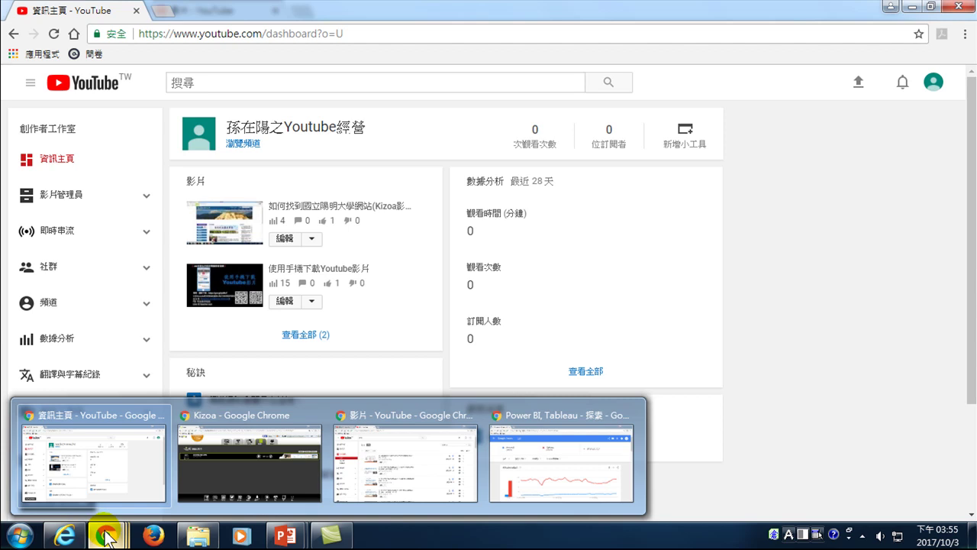
{"action": "left_click", "coordinate": [541, 412]}
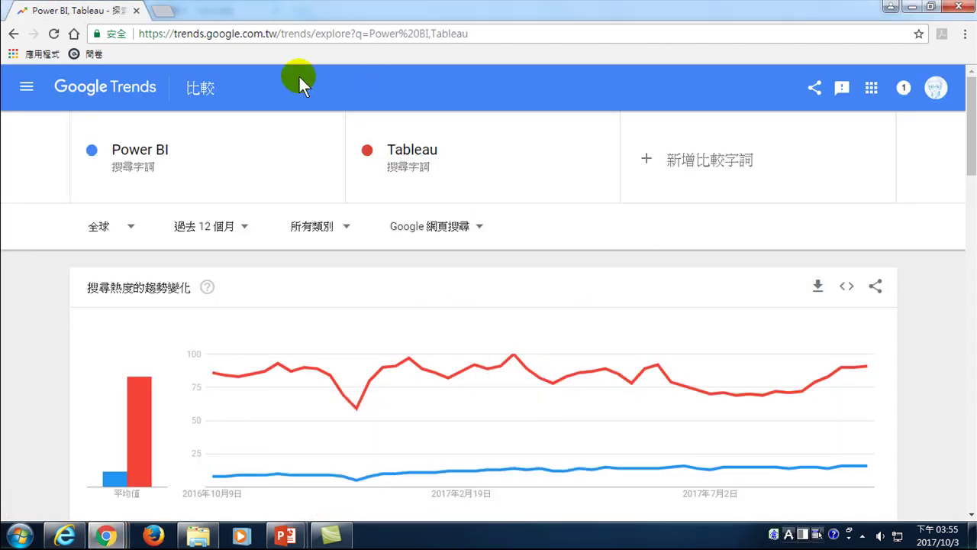
{"action": "left_click", "coordinate": [269, 30]}
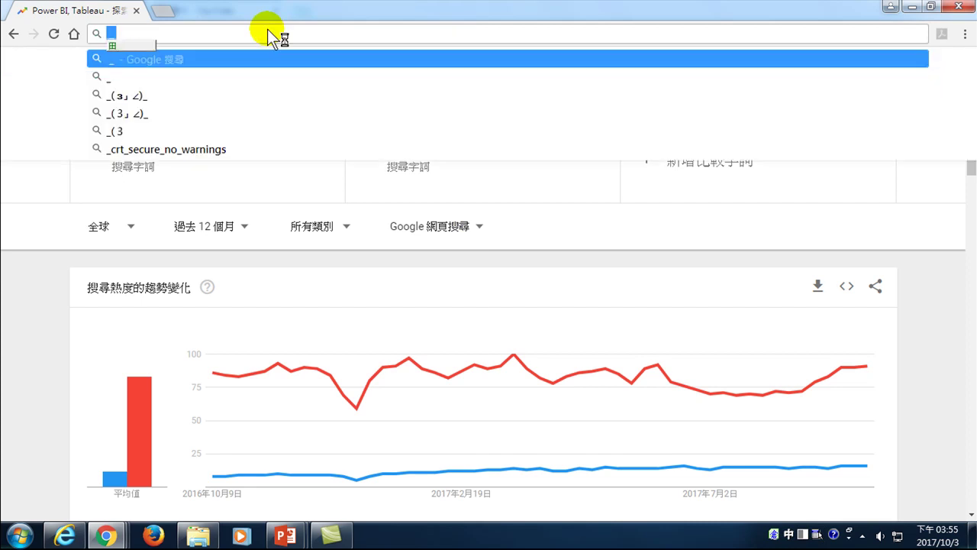
{"action": "type", "text": "www.go"}
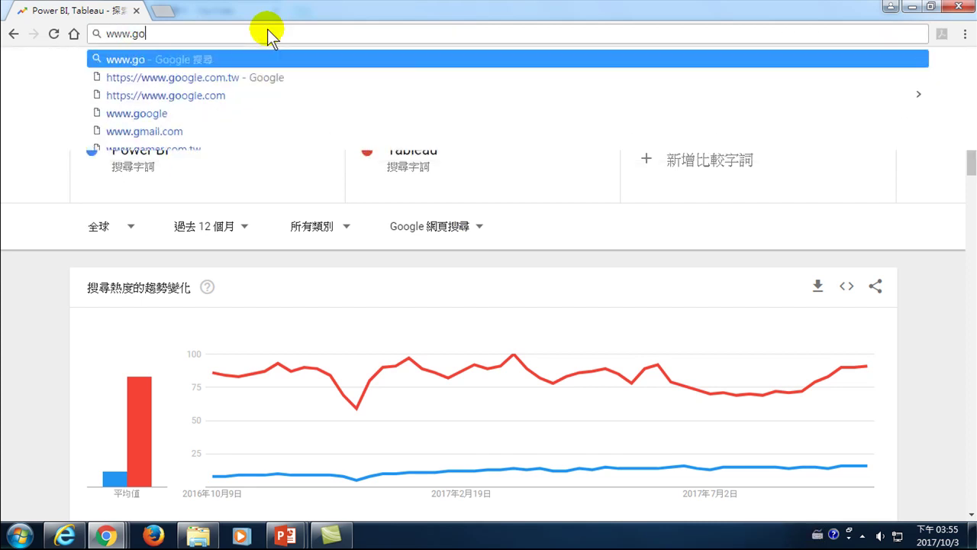
{"action": "type", "text": "og"}
{"action": "key", "text": "Return"}
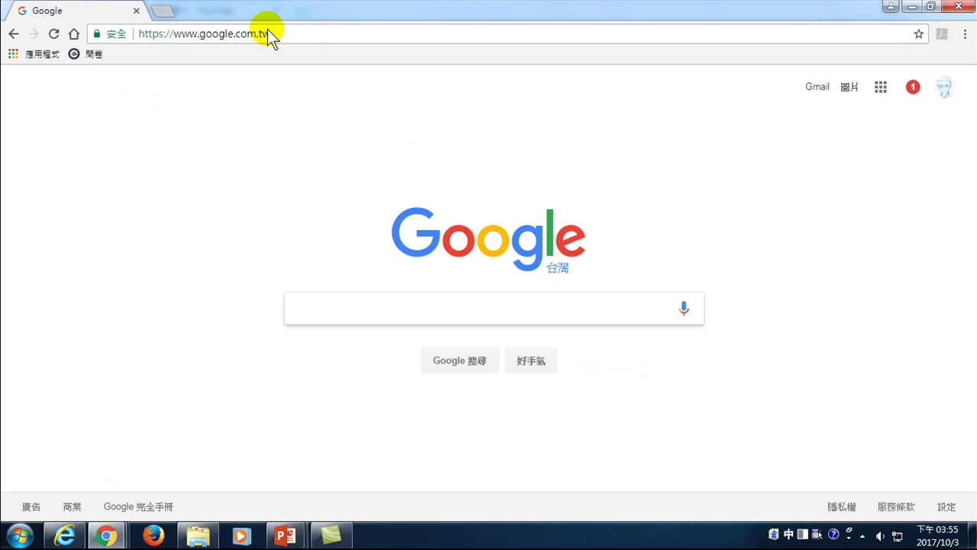
Search Google for 如何找到國立陽明大學
{"action": "type", "text": "如何找到"}
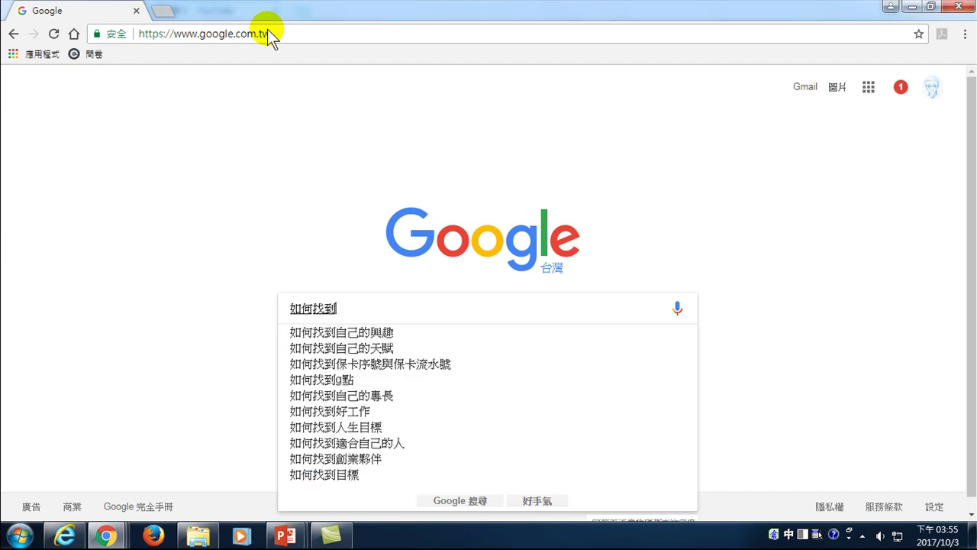
{"action": "type", "text": "國立陽明大學"}
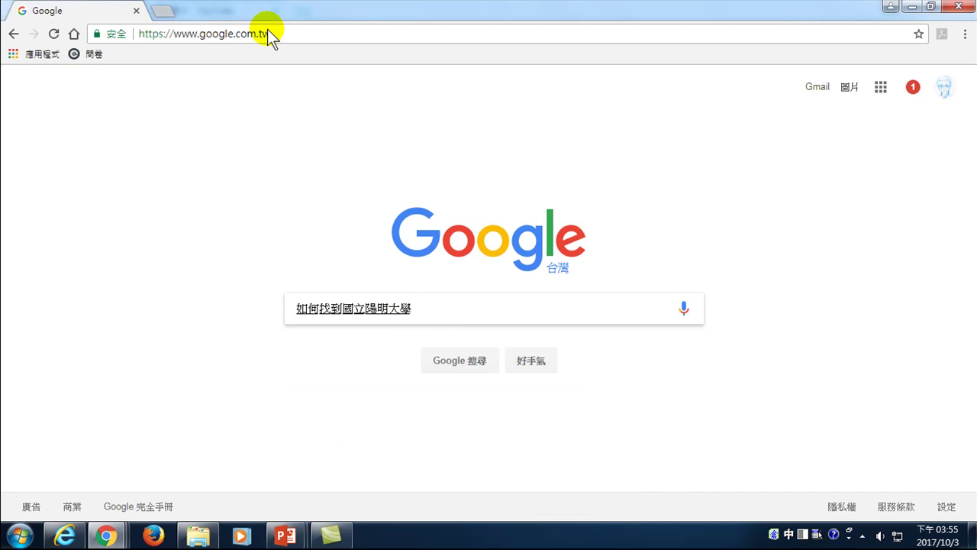
{"action": "key", "text": "Return"}
{"action": "key", "text": "Return"}
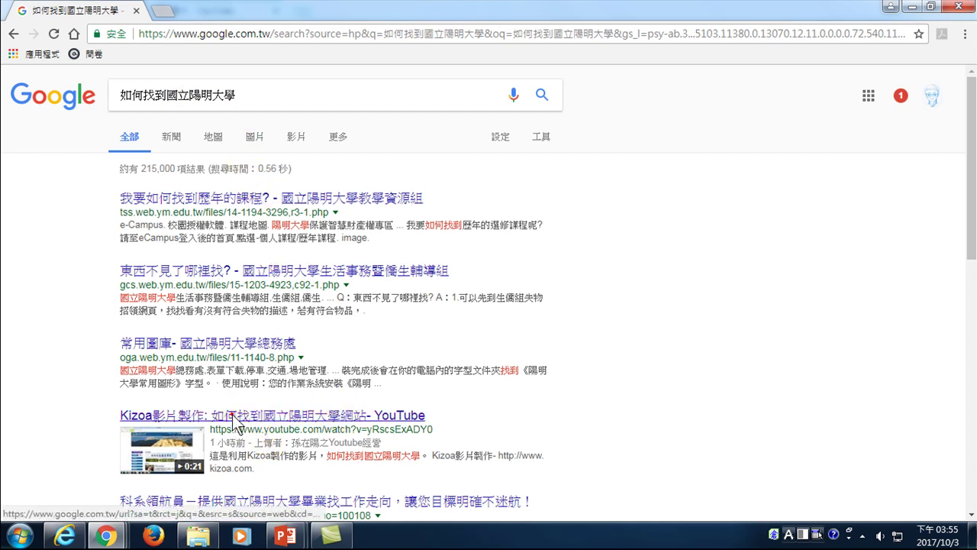
{"action": "left_click", "coordinate": [234, 414]}
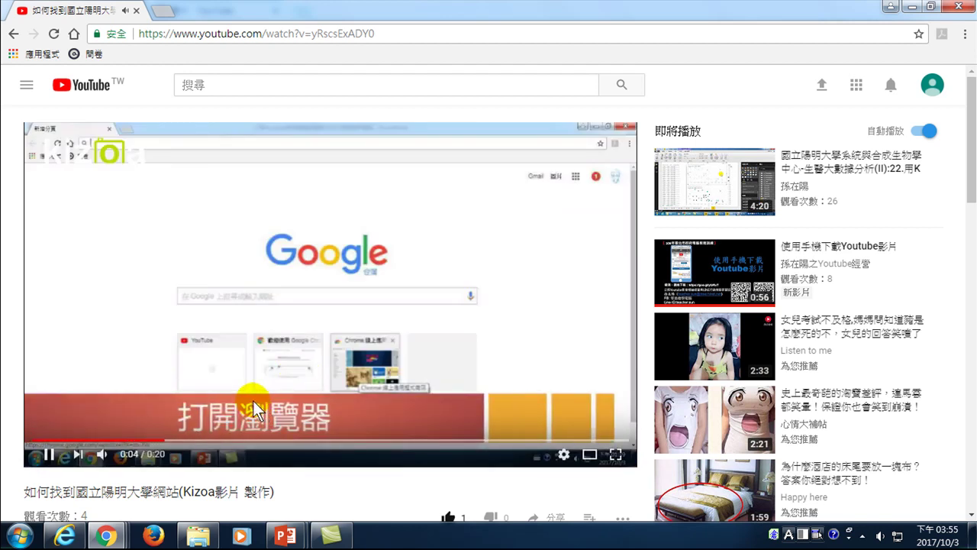
{"action": "left_click", "coordinate": [13, 33]}
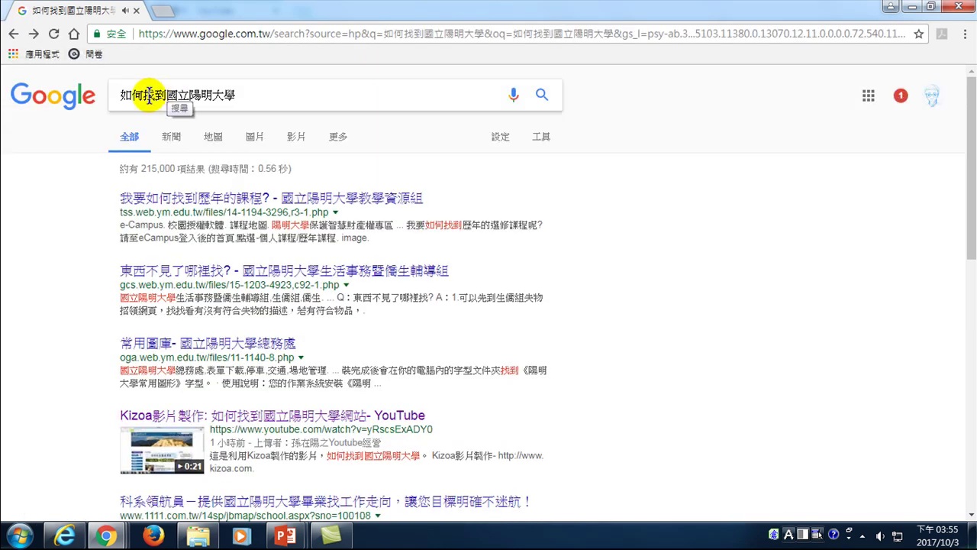
Replace 國立陽明大學 with ymu, search 如何找到ymu, and scan results for the Kizoa video
{"action": "left_click_drag", "start_coordinate": [166, 97], "coordinate": [270, 100]}
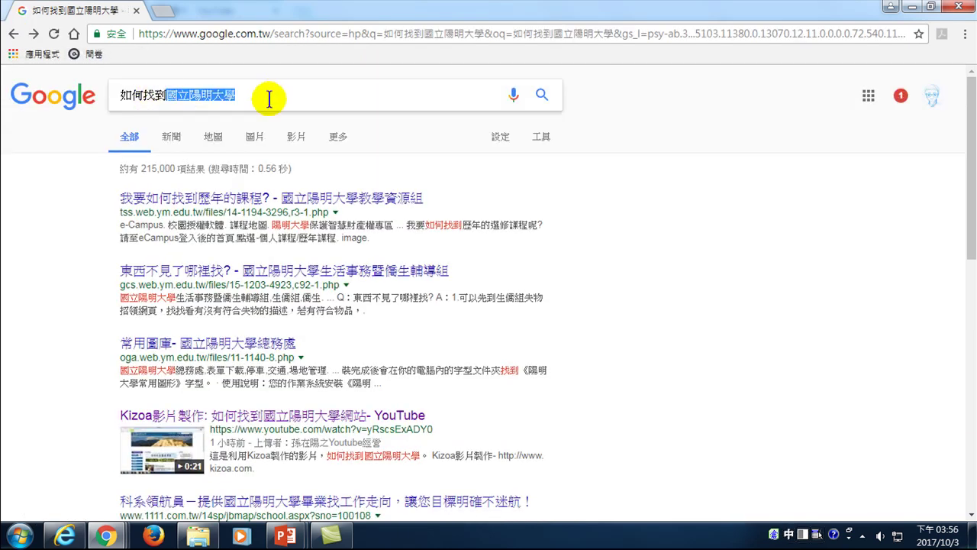
{"action": "key", "text": "BackSpace"}
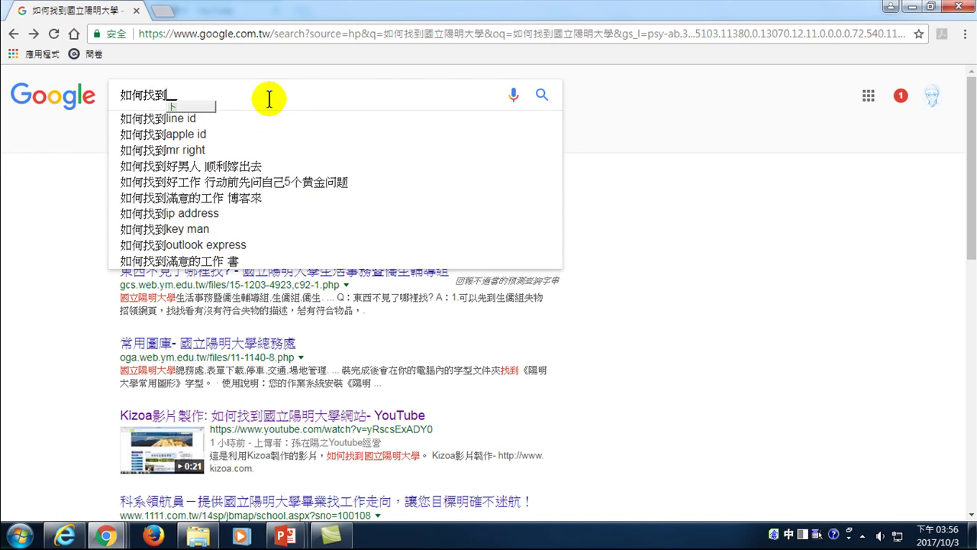
{"action": "type", "text": "ymu"}
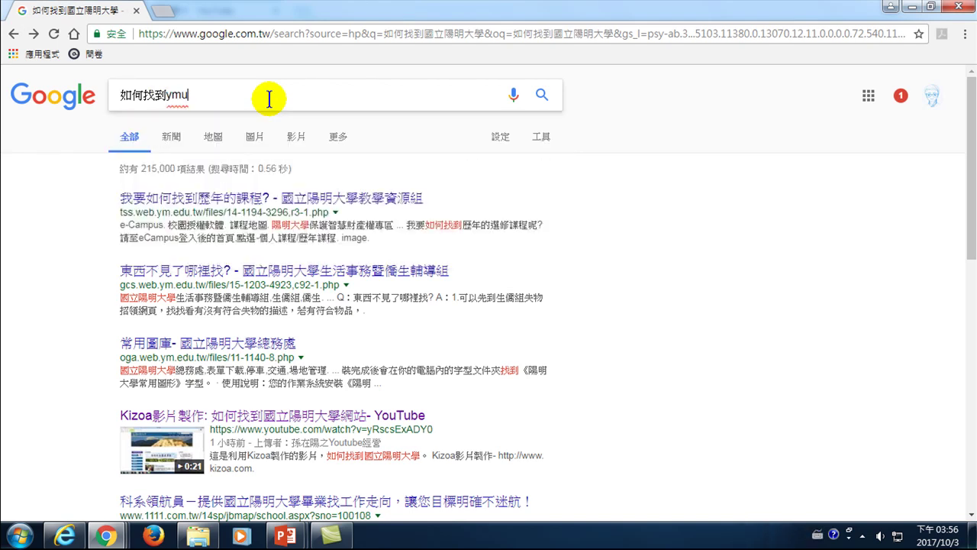
{"action": "key", "text": "Return"}
{"action": "scroll", "coordinate": [246, 250], "scroll_direction": "down", "scroll_amount": 2}
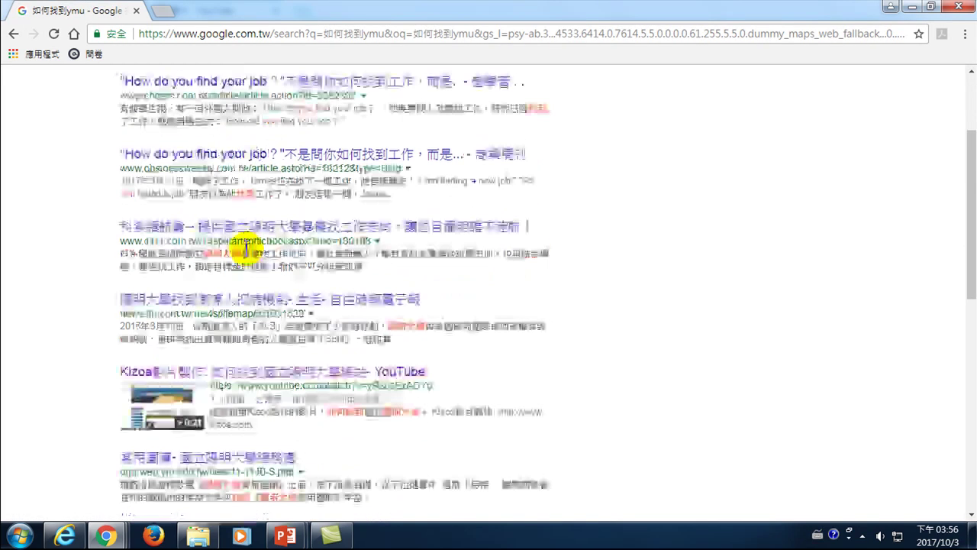
{"action": "scroll", "coordinate": [229, 251], "scroll_direction": "down", "scroll_amount": 2}
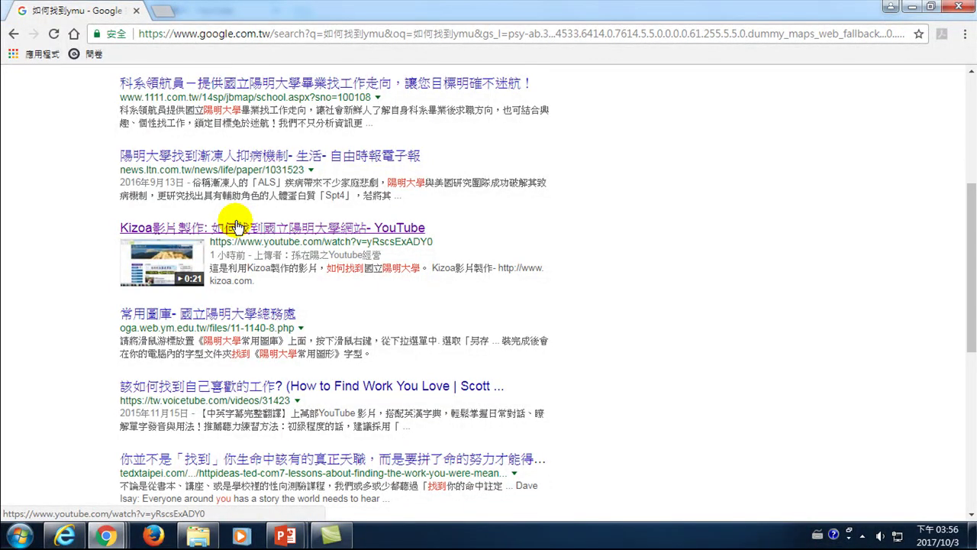
{"action": "scroll", "coordinate": [245, 226], "scroll_direction": "up", "scroll_amount": 4}
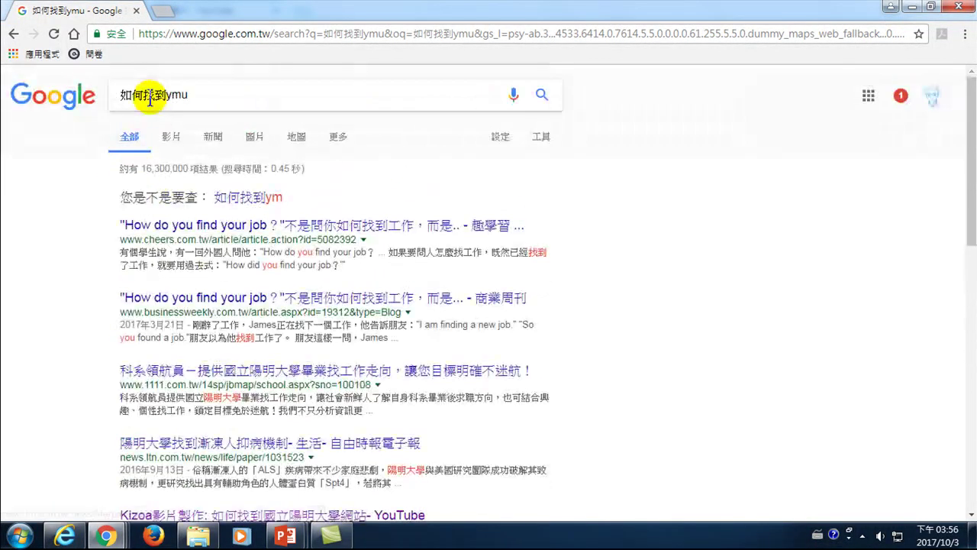
Remove 如何找到 from the query and search for ymu網站
{"action": "left_click_drag", "start_coordinate": [145, 95], "coordinate": [83, 103]}
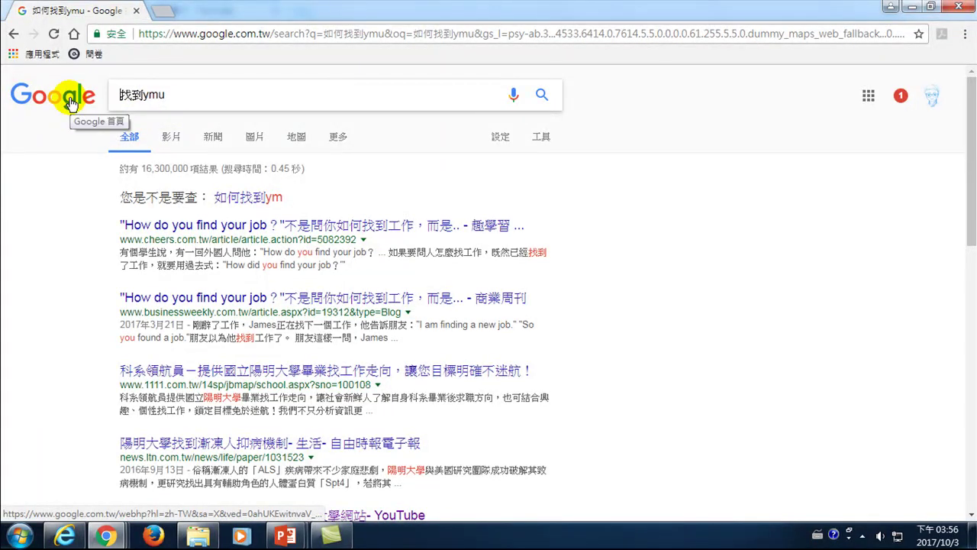
{"action": "key", "text": "Delete"}
{"action": "key", "text": "Delete"}
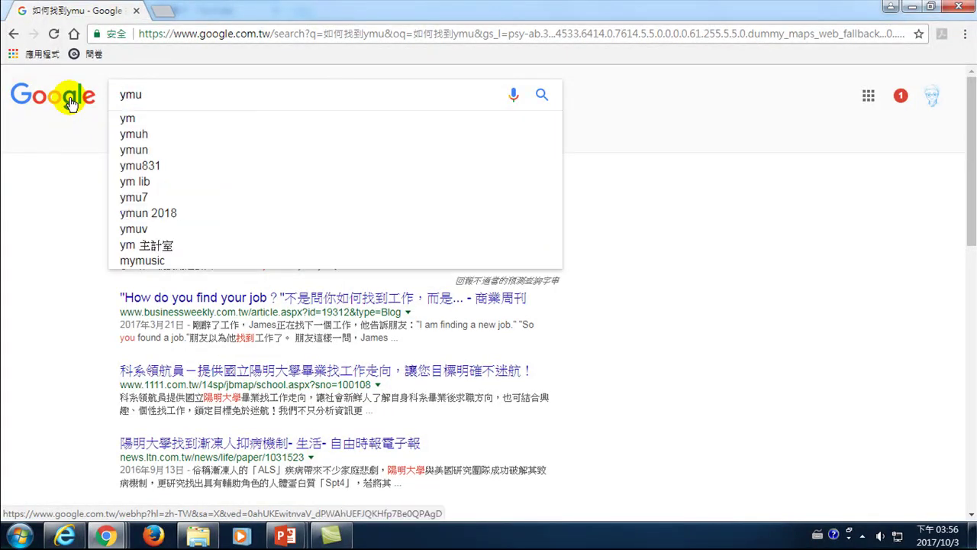
{"action": "key", "text": "ctrl+shift"}
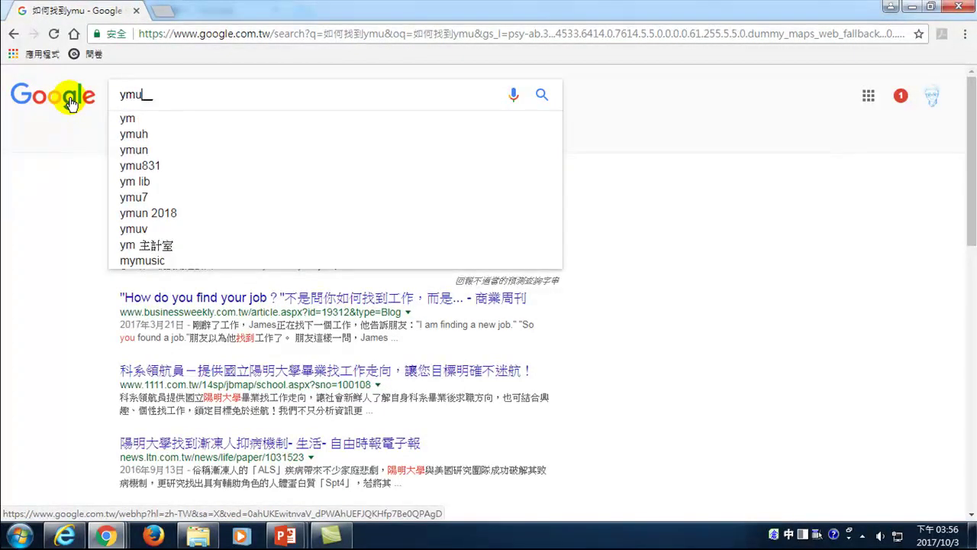
{"action": "type", "text": "vfbyty"}
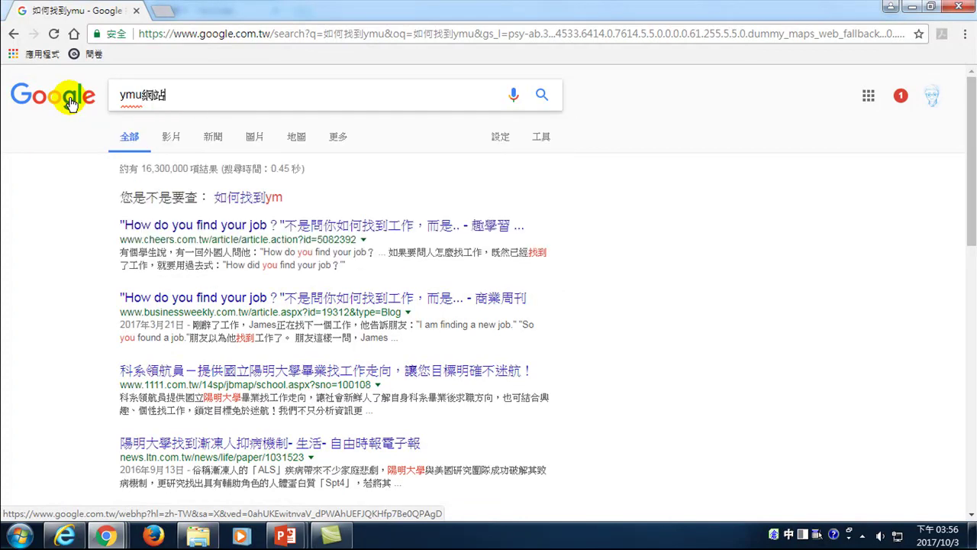
{"action": "key", "text": "Return"}
Scroll through the ymu網站 results and dismiss the location-access request
{"action": "scroll", "coordinate": [183, 347], "scroll_direction": "down", "scroll_amount": 2}
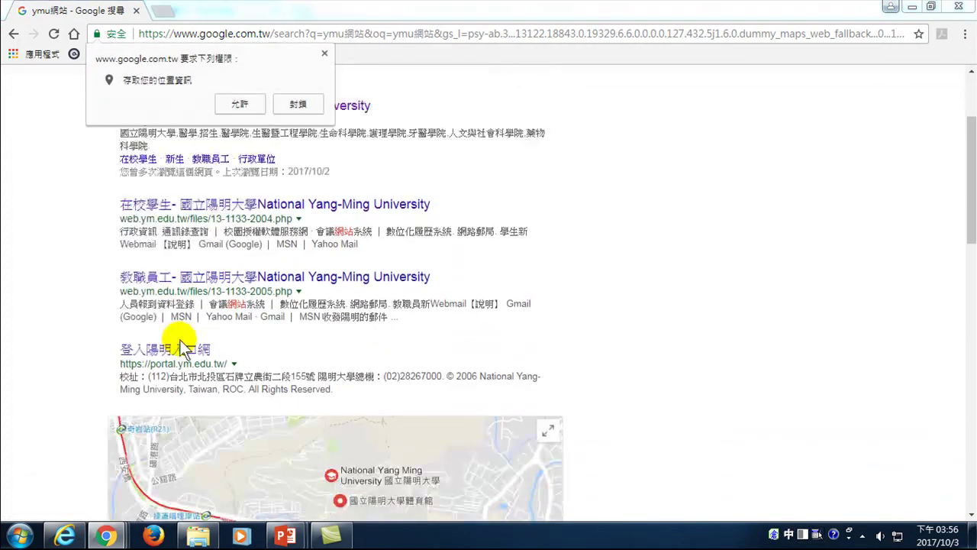
{"action": "scroll", "coordinate": [184, 347], "scroll_direction": "down", "scroll_amount": 3}
{"action": "scroll", "coordinate": [176, 338], "scroll_direction": "down", "scroll_amount": 4}
{"action": "scroll", "coordinate": [176, 338], "scroll_direction": "down", "scroll_amount": 2}
{"action": "scroll", "coordinate": [194, 336], "scroll_direction": "down", "scroll_amount": 2}
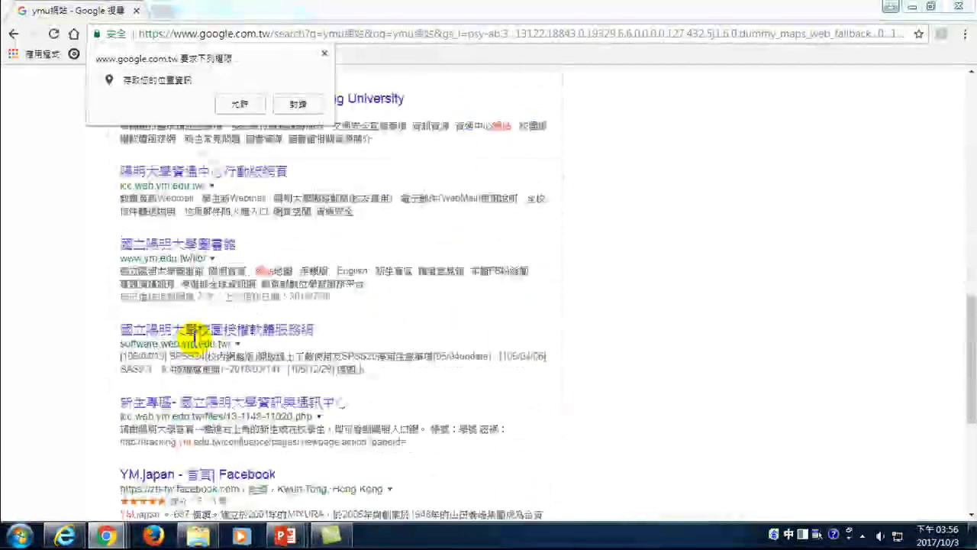
{"action": "scroll", "coordinate": [195, 336], "scroll_direction": "down", "scroll_amount": 3}
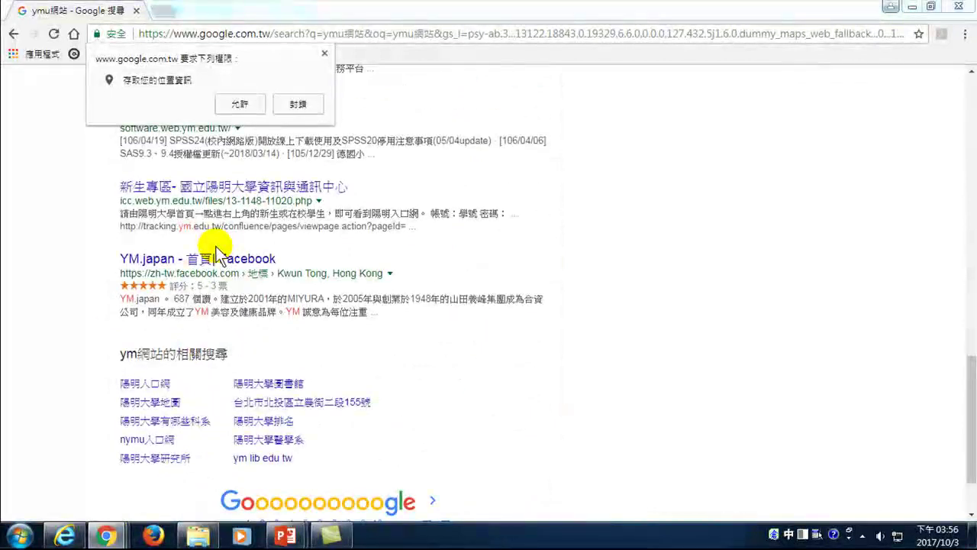
{"action": "left_click", "coordinate": [324, 54]}
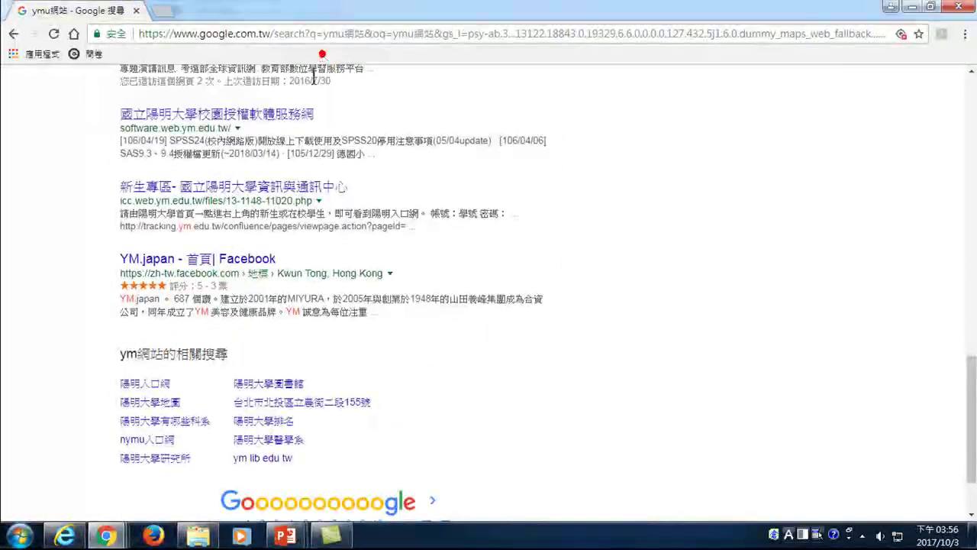
{"action": "scroll", "coordinate": [251, 236], "scroll_direction": "up", "scroll_amount": 2}
{"action": "scroll", "coordinate": [218, 246], "scroll_direction": "up", "scroll_amount": 4}
{"action": "scroll", "coordinate": [218, 247], "scroll_direction": "up", "scroll_amount": 4}
{"action": "scroll", "coordinate": [203, 147], "scroll_direction": "up", "scroll_amount": 4}
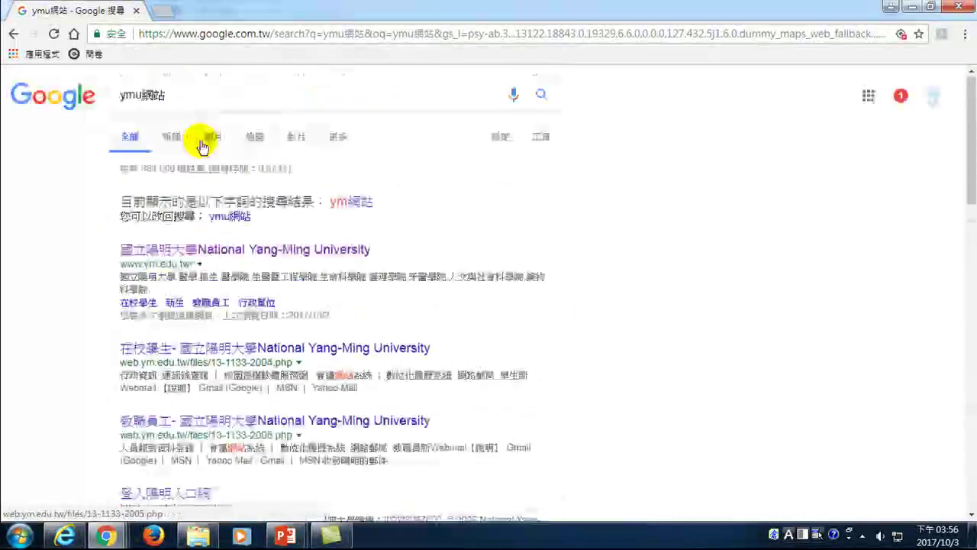
Place the insertion point before ymu in the ymu網站 query
{"action": "left_click", "coordinate": [119, 95]}
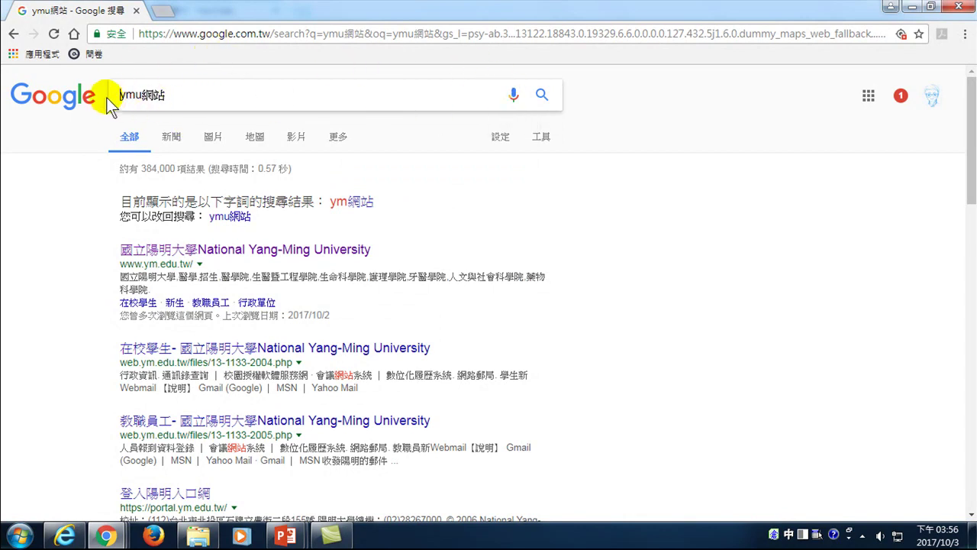
{"action": "left_click", "coordinate": [181, 95]}
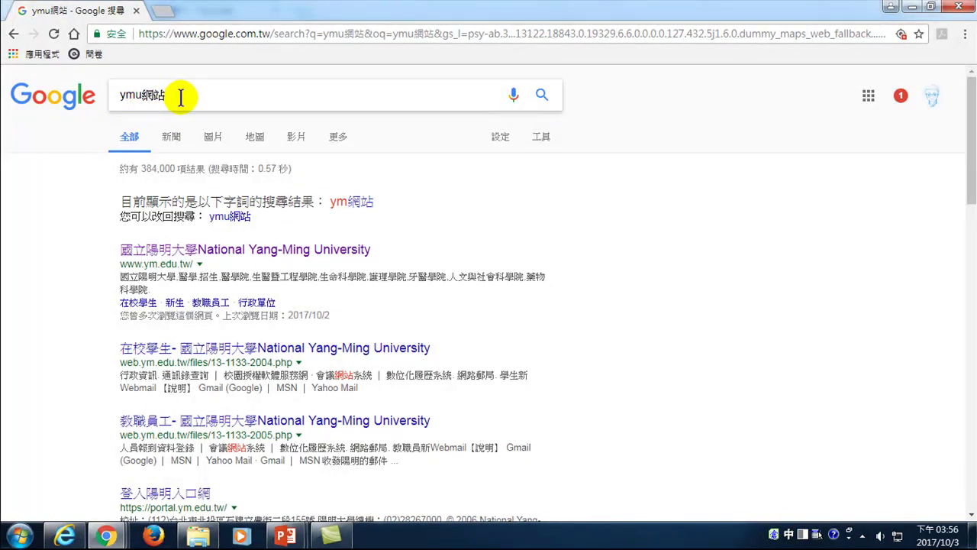
{"action": "left_click", "coordinate": [153, 97]}
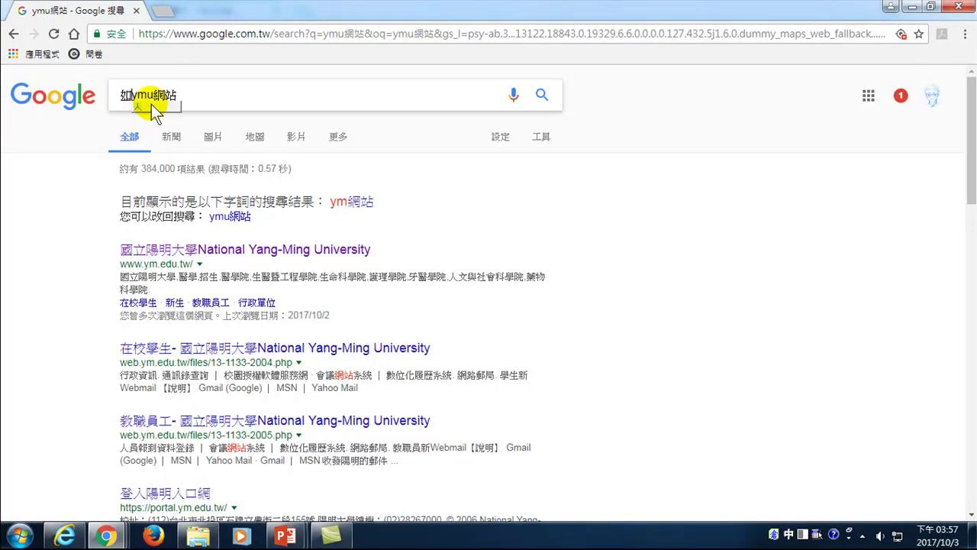
Expand the query to 如何ymu網站, then 如何找到ymu網站, searching and scanning results each time
{"action": "type", "text": "何"}
{"action": "key", "text": "Return"}
{"action": "key", "text": "Return"}
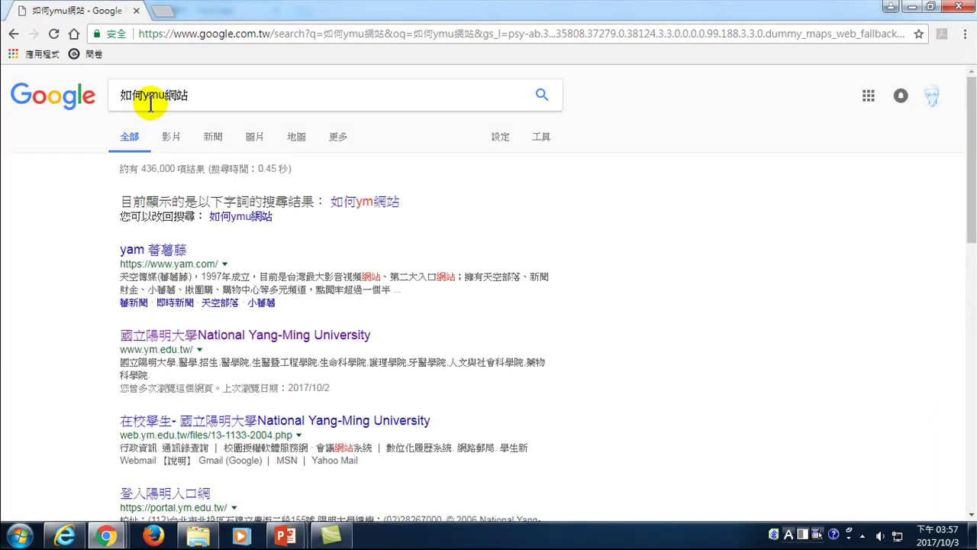
{"action": "scroll", "coordinate": [201, 311], "scroll_direction": "down", "scroll_amount": 2}
{"action": "scroll", "coordinate": [203, 327], "scroll_direction": "down", "scroll_amount": 3}
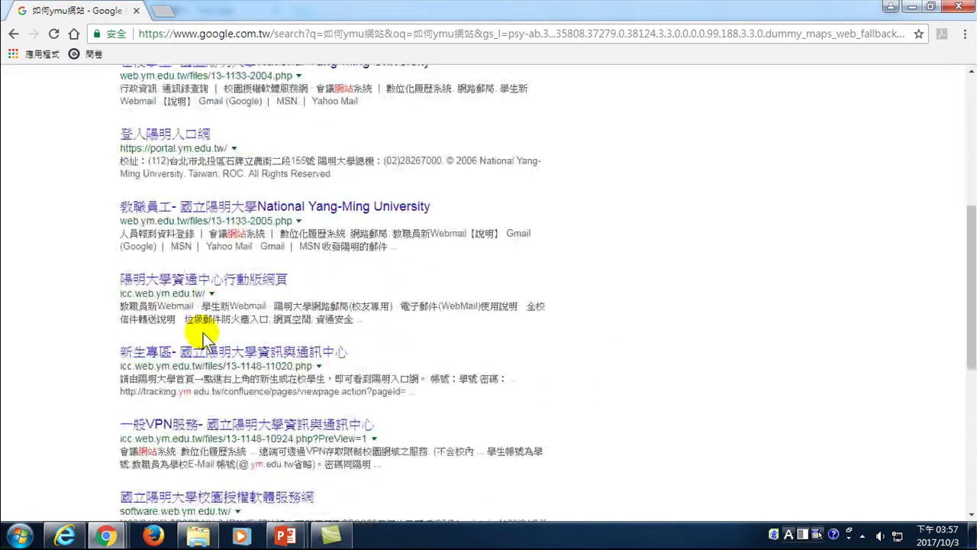
{"action": "scroll", "coordinate": [203, 333], "scroll_direction": "up", "scroll_amount": 5}
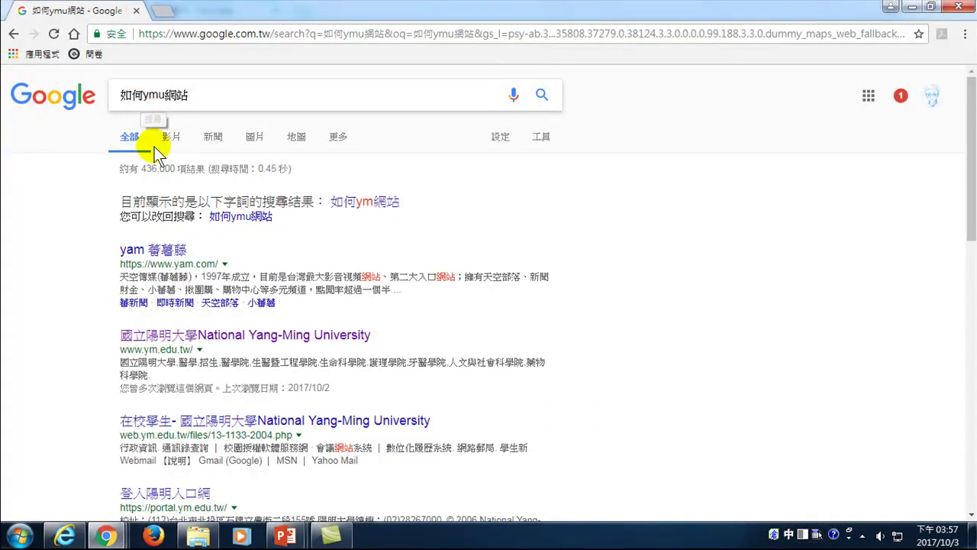
{"action": "type", "text": "找到"}
{"action": "key", "text": "Return"}
{"action": "key", "text": "Return"}
{"action": "scroll", "coordinate": [221, 351], "scroll_direction": "down", "scroll_amount": 3}
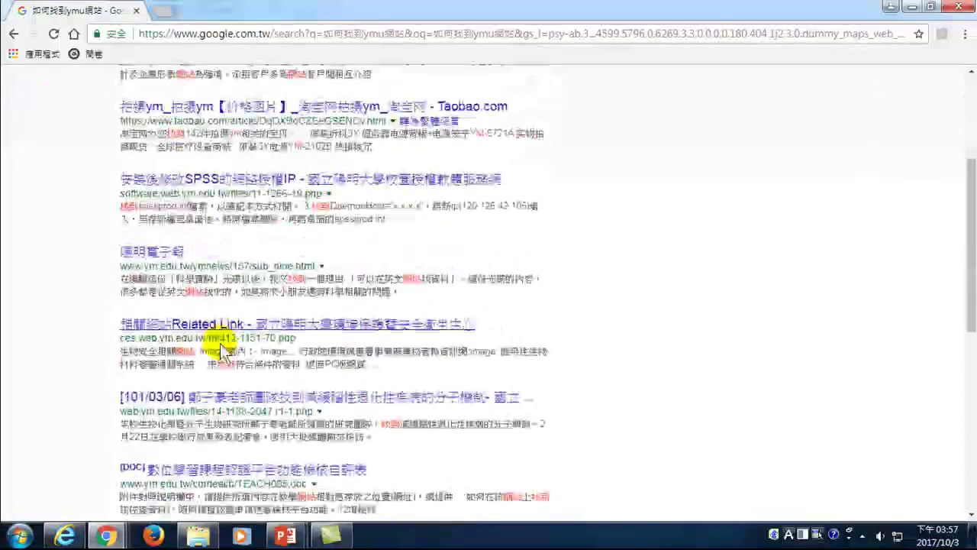
{"action": "scroll", "coordinate": [221, 351], "scroll_direction": "down", "scroll_amount": 3}
{"action": "scroll", "coordinate": [218, 349], "scroll_direction": "down", "scroll_amount": 4}
{"action": "scroll", "coordinate": [215, 340], "scroll_direction": "up", "scroll_amount": 7}
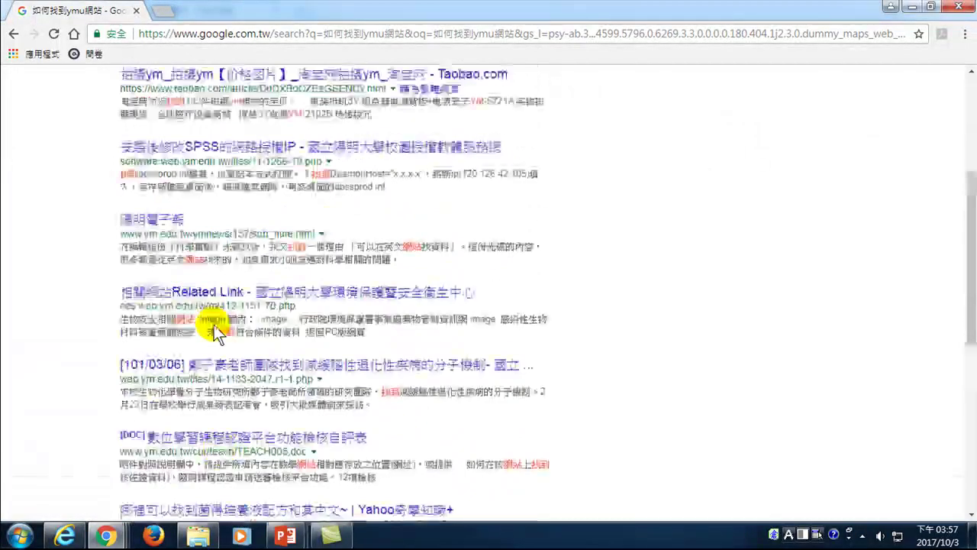
{"action": "scroll", "coordinate": [214, 325], "scroll_direction": "up", "scroll_amount": 3}
Delete 網站 and search 如何找到ymu, scrolling to the Kizoa video
{"action": "left_click", "coordinate": [226, 97]}
{"action": "key", "text": "BackSpace"}
{"action": "key", "text": "BackSpace"}
{"action": "key", "text": "Return"}
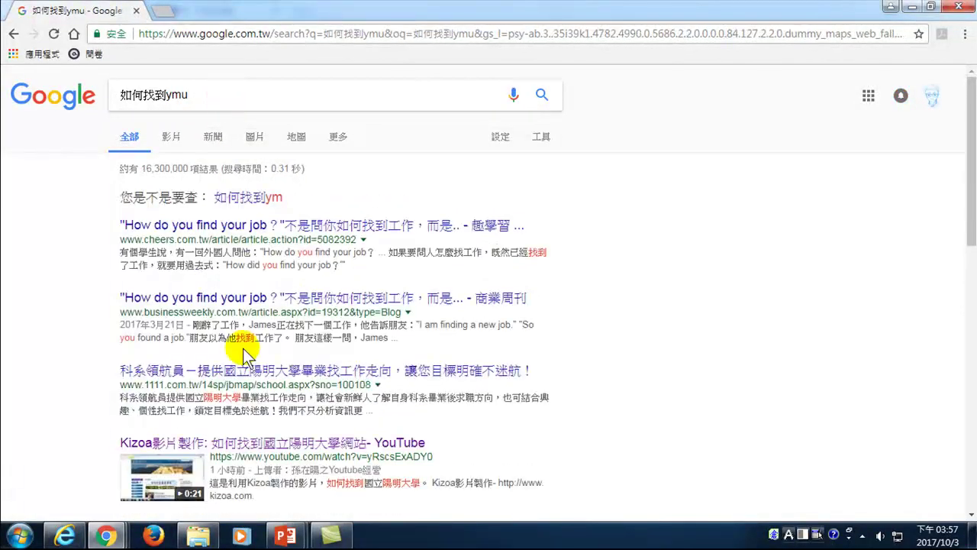
{"action": "scroll", "coordinate": [229, 358], "scroll_direction": "down", "scroll_amount": 2}
Open the Kizoa video result and its YouTube edit page
{"action": "left_click", "coordinate": [267, 287]}
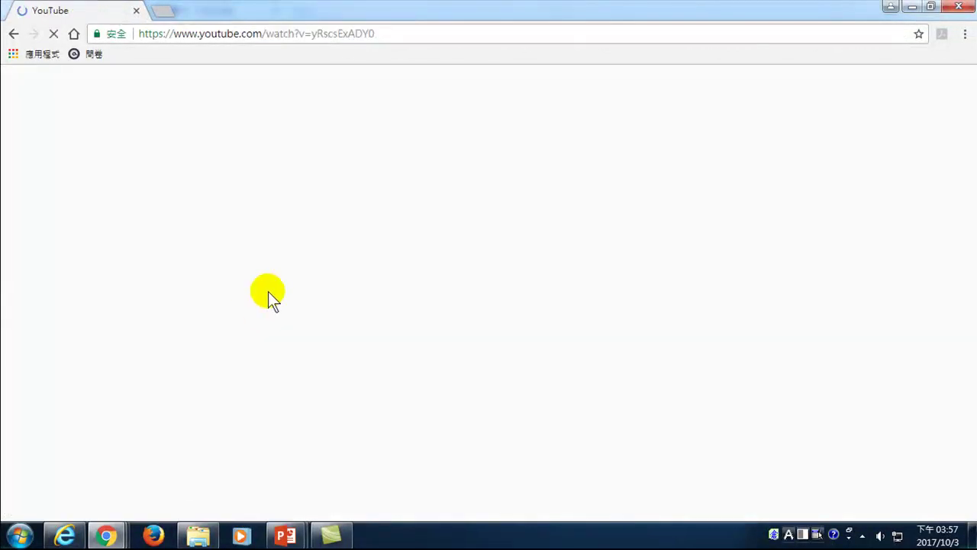
{"action": "scroll", "coordinate": [358, 340], "scroll_direction": "down", "scroll_amount": 4}
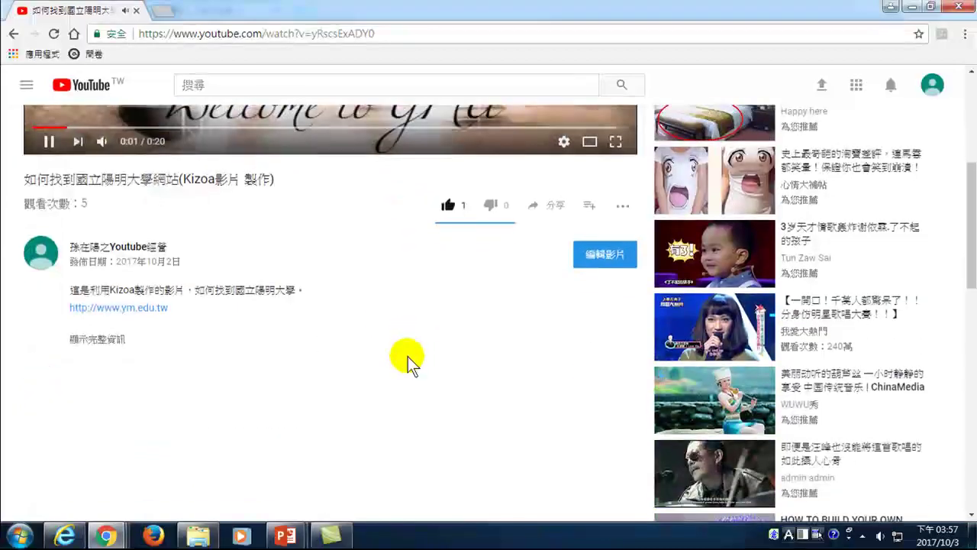
{"action": "left_click", "coordinate": [597, 254]}
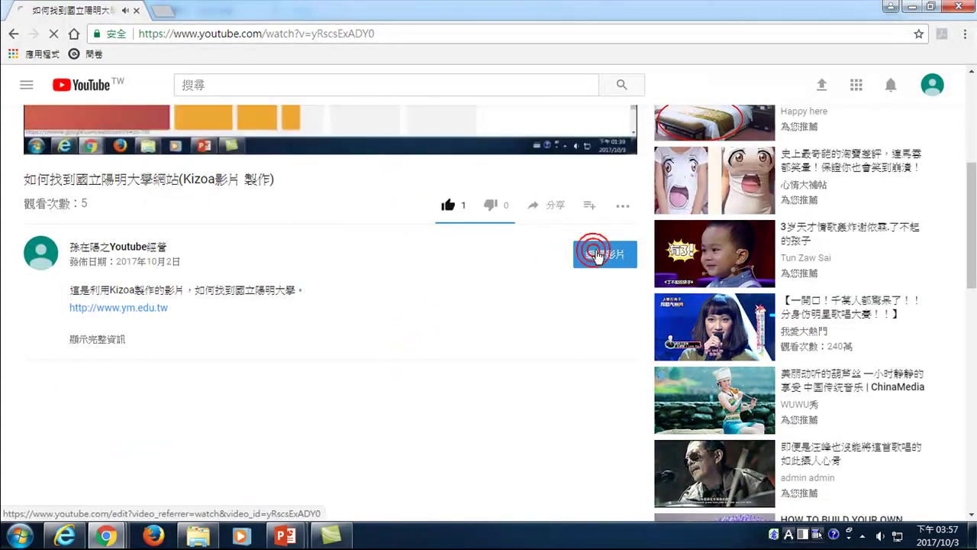
{"action": "scroll", "coordinate": [297, 379], "scroll_direction": "down", "scroll_amount": 3}
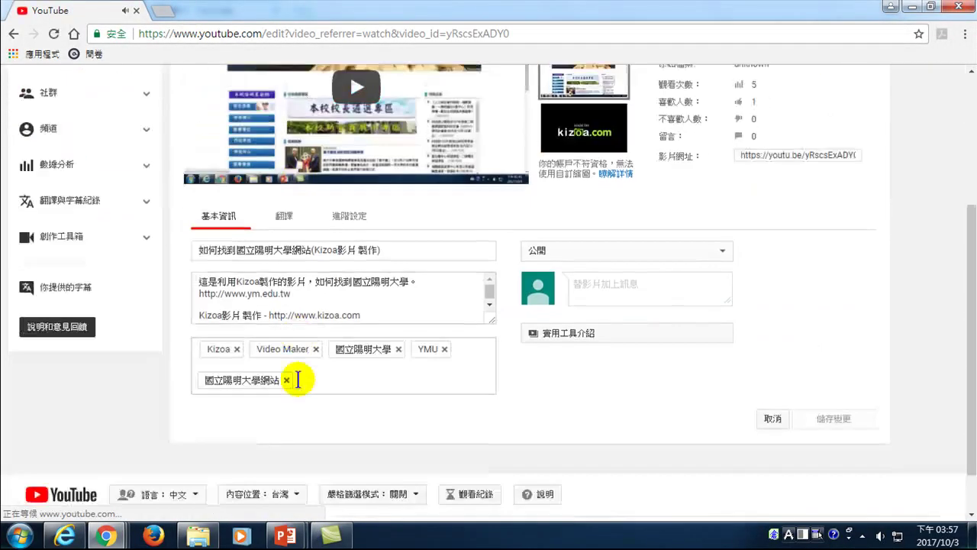
Add the tag YMU網站 to the video and save the changes
{"action": "left_click", "coordinate": [299, 379]}
{"action": "type", "text": "YMU"}
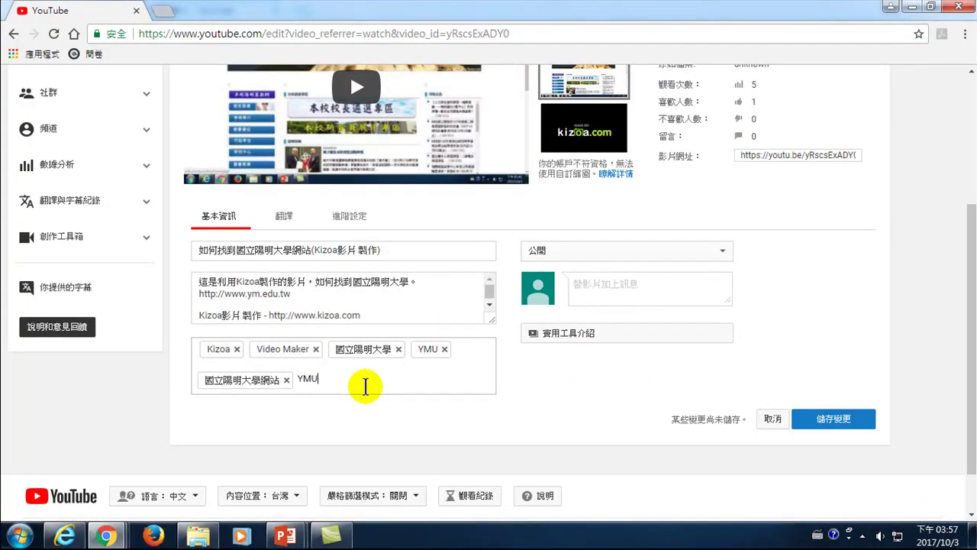
{"action": "key", "text": "shift"}
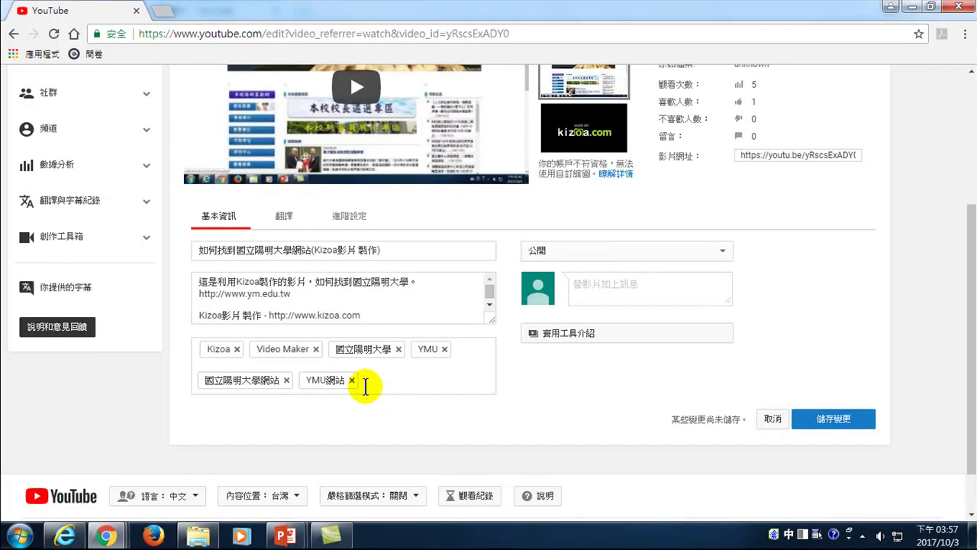
{"action": "left_click", "coordinate": [832, 418]}
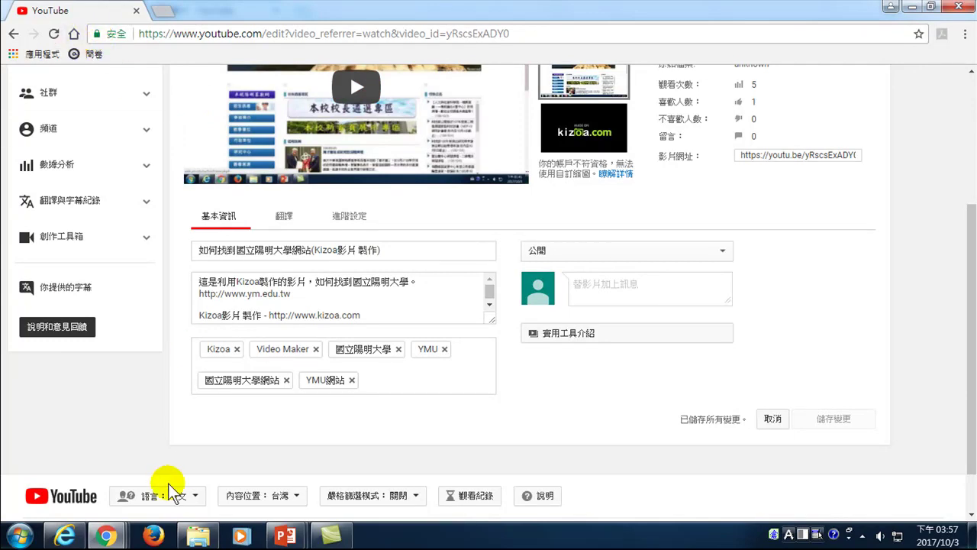
{"action": "mouse_move", "coordinate": [107, 534]}
{"action": "mouse_move", "coordinate": [158, 449]}
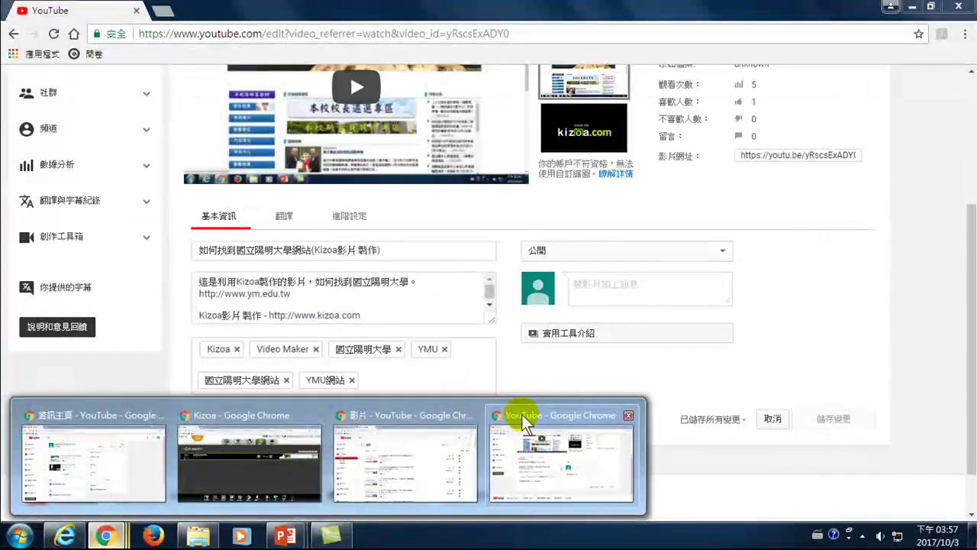
{"action": "left_click", "coordinate": [519, 414]}
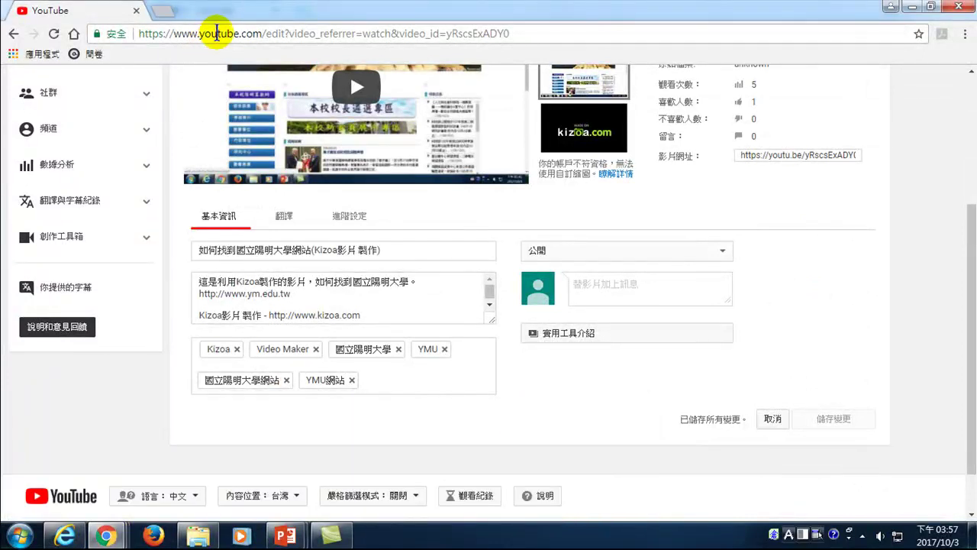
{"action": "scroll", "coordinate": [221, 183], "scroll_direction": "up", "scroll_amount": 3}
{"action": "left_click", "coordinate": [198, 35]}
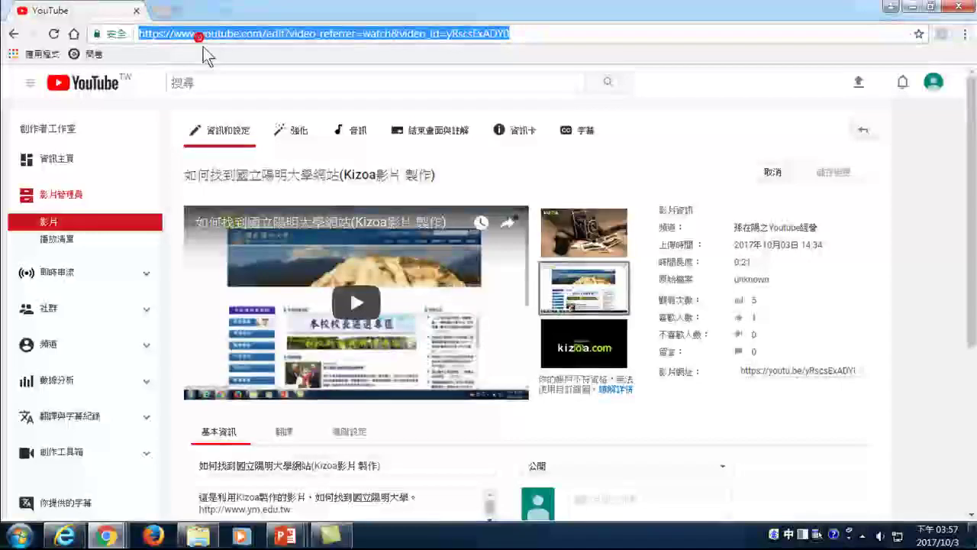
{"action": "key", "text": "BackSpace"}
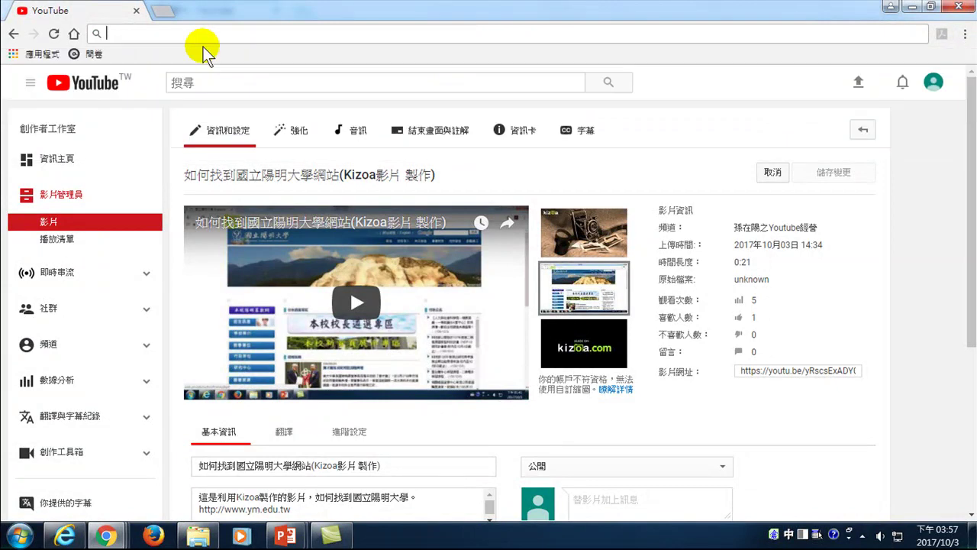
{"action": "type", "text": "www.google.com.tw"}
{"action": "key", "text": "Return"}
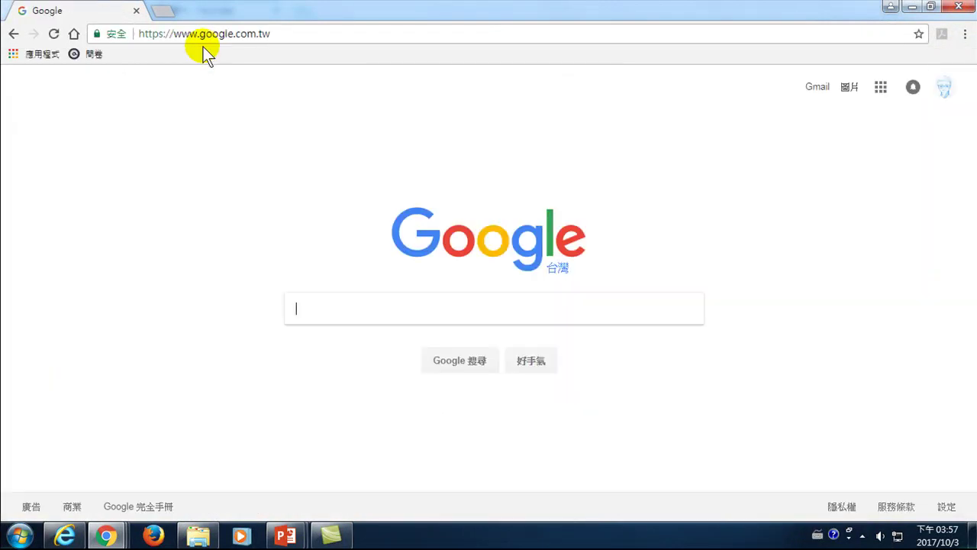
Search for ymu網站 and scroll through its roughly 384,000 results
{"action": "type", "text": "ym"}
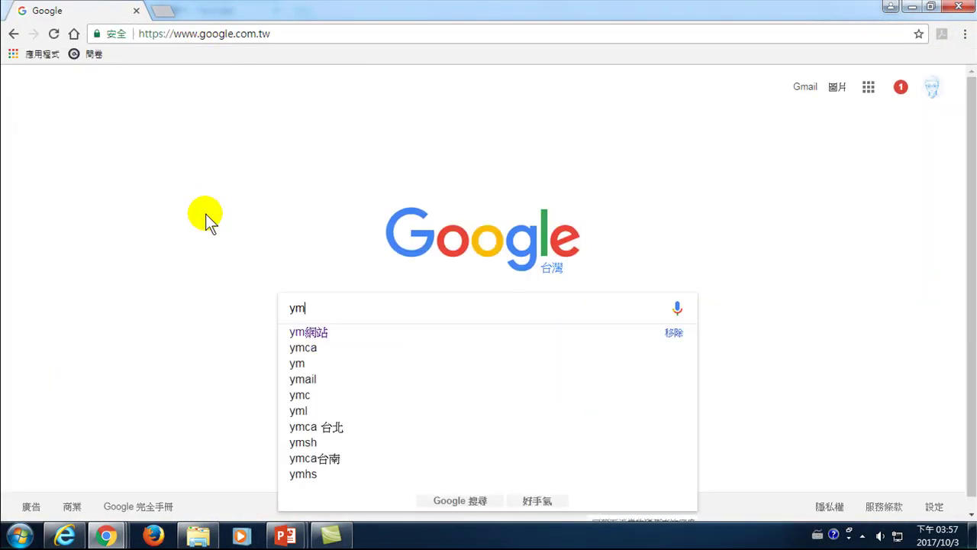
{"action": "type", "text": "u"}
{"action": "key", "text": "ctrl+space"}
{"action": "type", "text": "vfbt"}
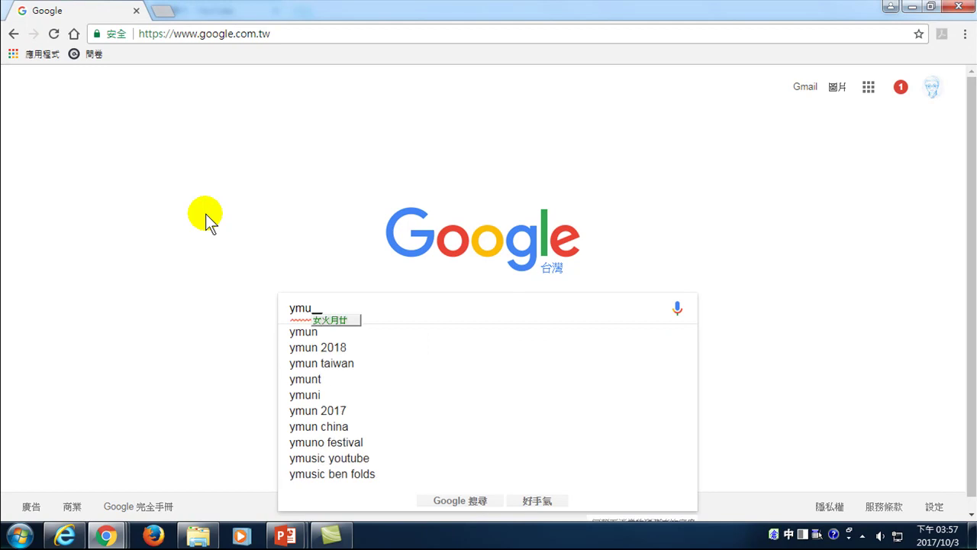
{"action": "type", "text": "v"}
{"action": "key", "text": "space"}
{"action": "type", "text": "ytyr"}
{"action": "key", "text": "space"}
{"action": "key", "text": "Return"}
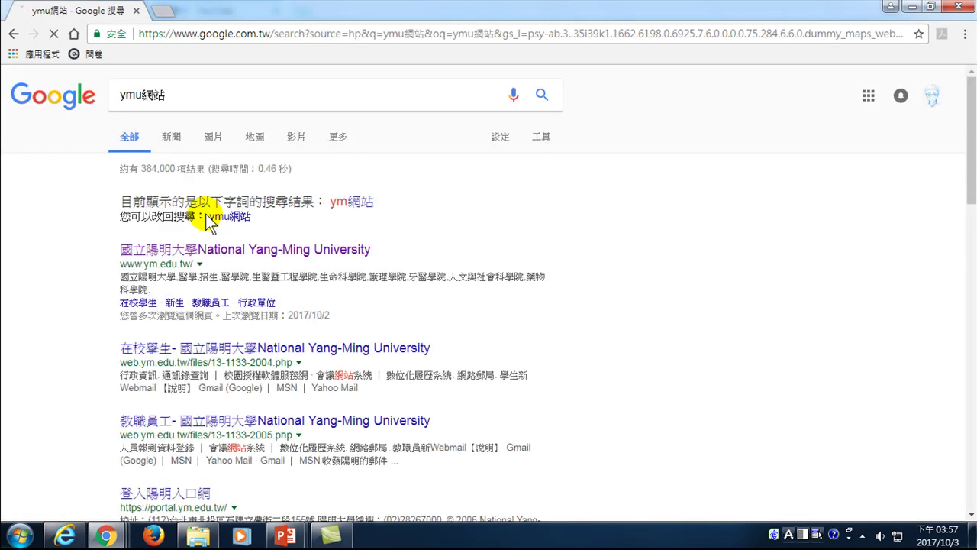
{"action": "scroll", "coordinate": [214, 252], "scroll_direction": "down", "scroll_amount": 3}
{"action": "scroll", "coordinate": [204, 313], "scroll_direction": "down", "scroll_amount": 2}
{"action": "scroll", "coordinate": [208, 336], "scroll_direction": "down", "scroll_amount": 3}
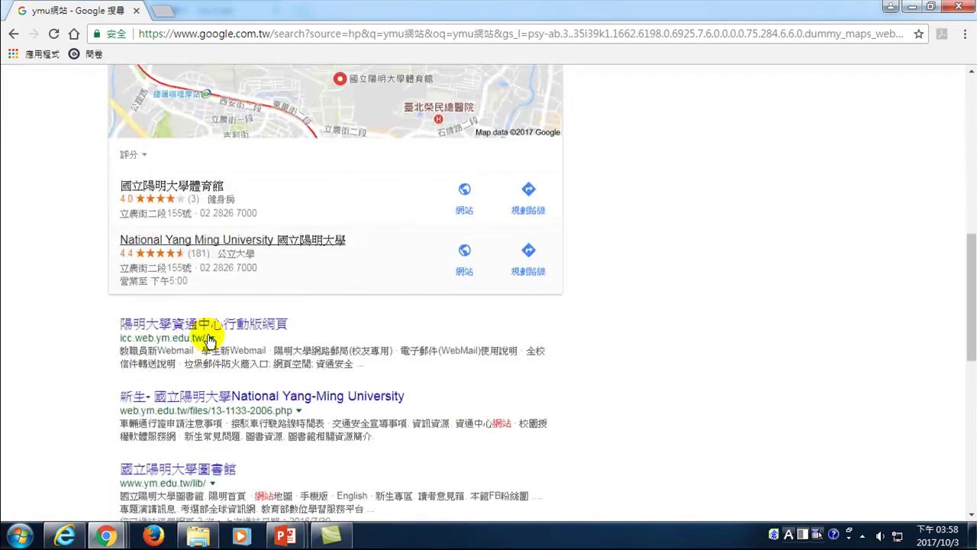
{"action": "scroll", "coordinate": [203, 335], "scroll_direction": "down", "scroll_amount": 2}
{"action": "scroll", "coordinate": [244, 316], "scroll_direction": "down", "scroll_amount": 3}
{"action": "scroll", "coordinate": [217, 252], "scroll_direction": "up", "scroll_amount": 8}
{"action": "scroll", "coordinate": [168, 122], "scroll_direction": "up", "scroll_amount": 7}
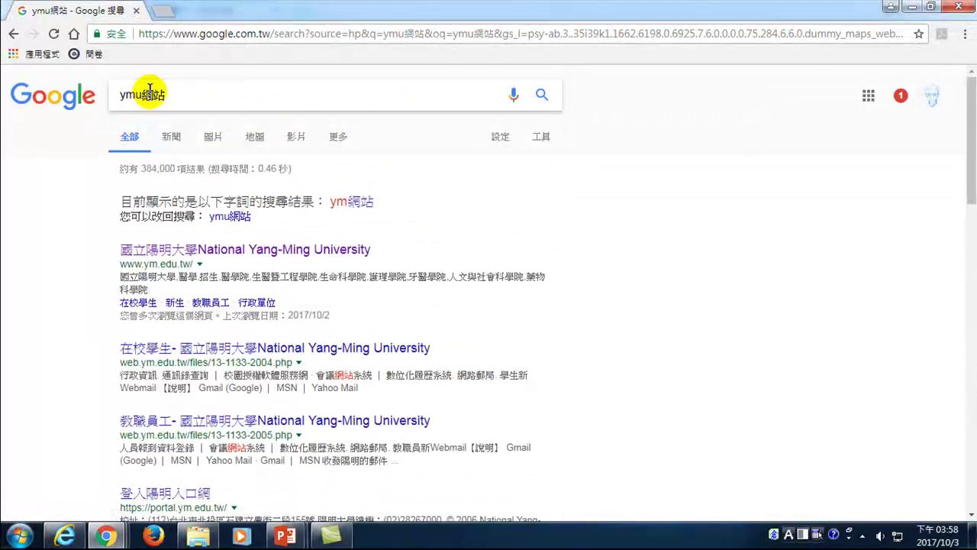
Replace the query with YMU網站, search, and scroll down and back through the National Yang-Ming University results
{"action": "triple_click", "coordinate": [141, 93]}
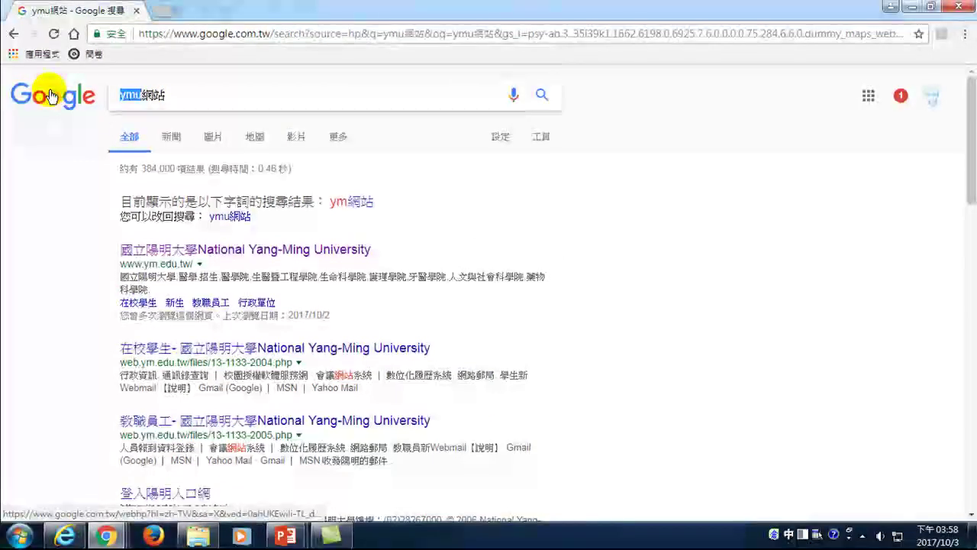
{"action": "type", "text": "YM網站U"}
{"action": "key", "text": "Return"}
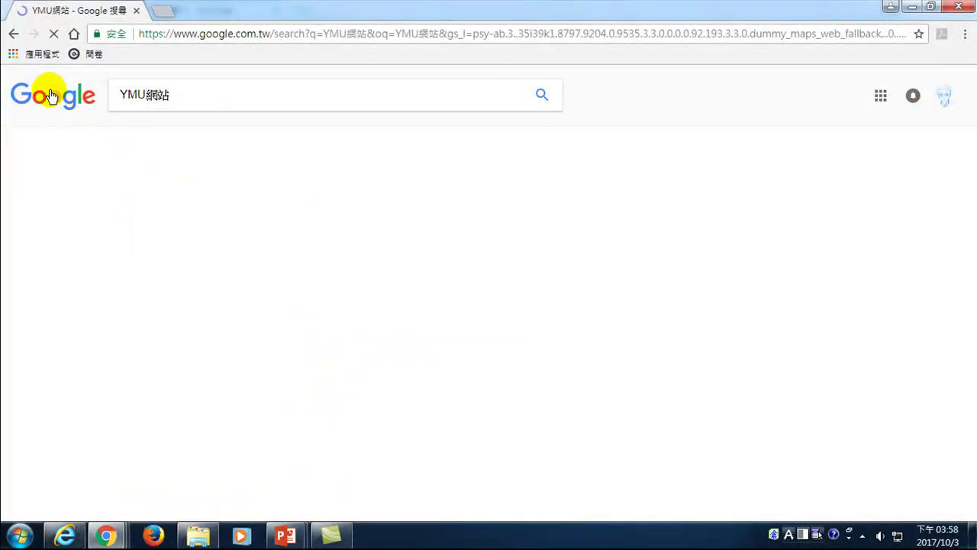
{"action": "scroll", "coordinate": [203, 281], "scroll_direction": "down", "scroll_amount": 2}
{"action": "scroll", "coordinate": [221, 306], "scroll_direction": "down", "scroll_amount": 2}
{"action": "scroll", "coordinate": [234, 316], "scroll_direction": "down", "scroll_amount": 4}
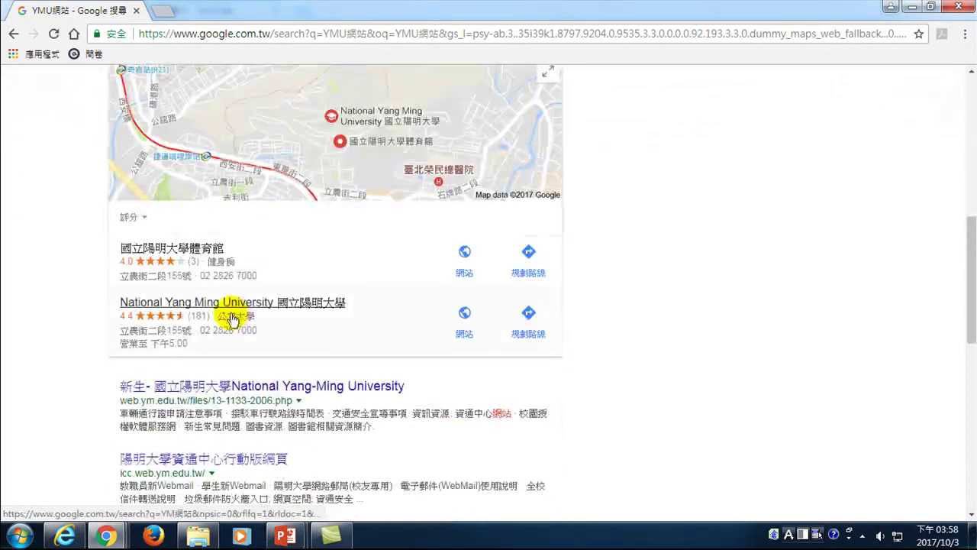
{"action": "scroll", "coordinate": [240, 313], "scroll_direction": "down", "scroll_amount": 3}
{"action": "scroll", "coordinate": [232, 319], "scroll_direction": "down", "scroll_amount": 3}
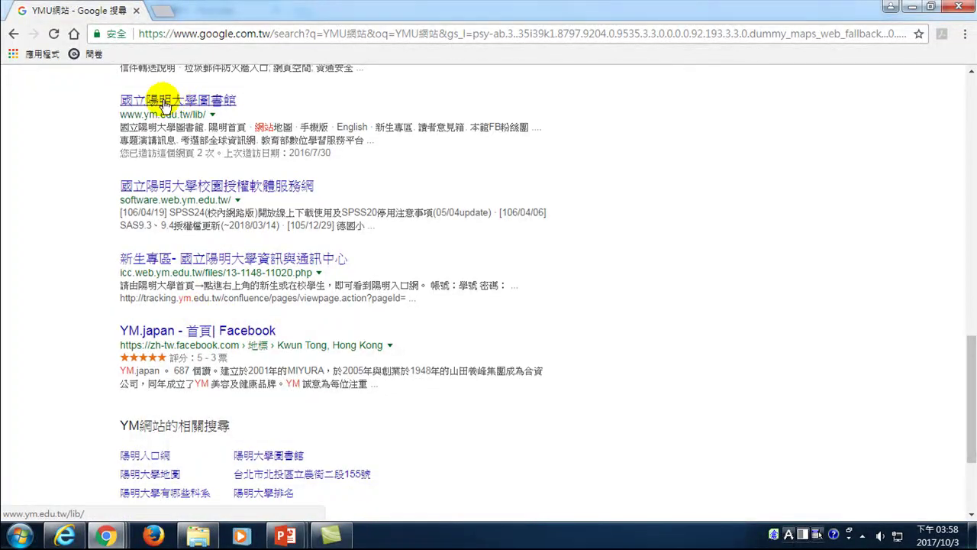
{"action": "scroll", "coordinate": [167, 107], "scroll_direction": "up", "scroll_amount": 2}
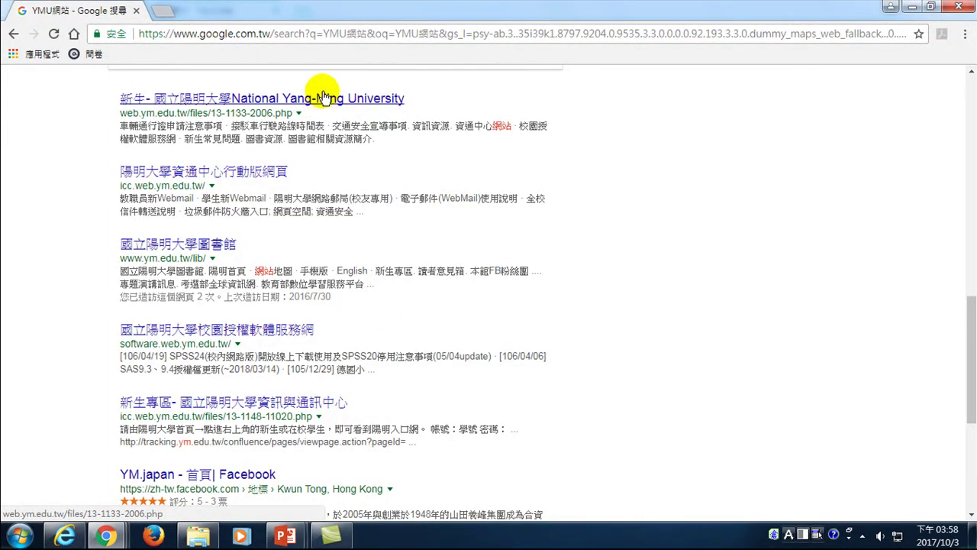
{"action": "scroll", "coordinate": [190, 148], "scroll_direction": "up", "scroll_amount": 2}
{"action": "scroll", "coordinate": [150, 133], "scroll_direction": "up", "scroll_amount": 5}
{"action": "scroll", "coordinate": [145, 126], "scroll_direction": "up", "scroll_amount": 2}
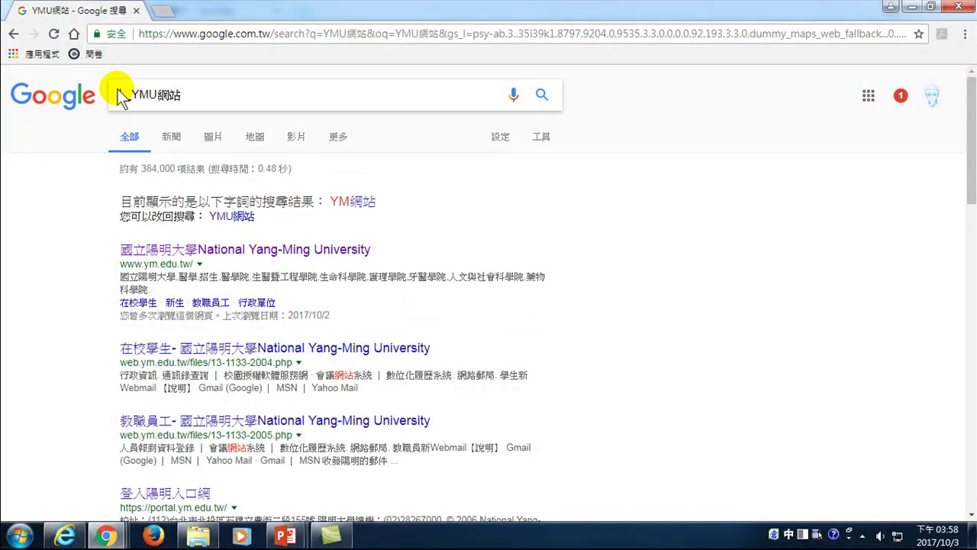
Search Google for '如何找到YMU網站' and scan the results, auto-corrected to 如何找到YM網站
{"action": "type", "text": "如何找到"}
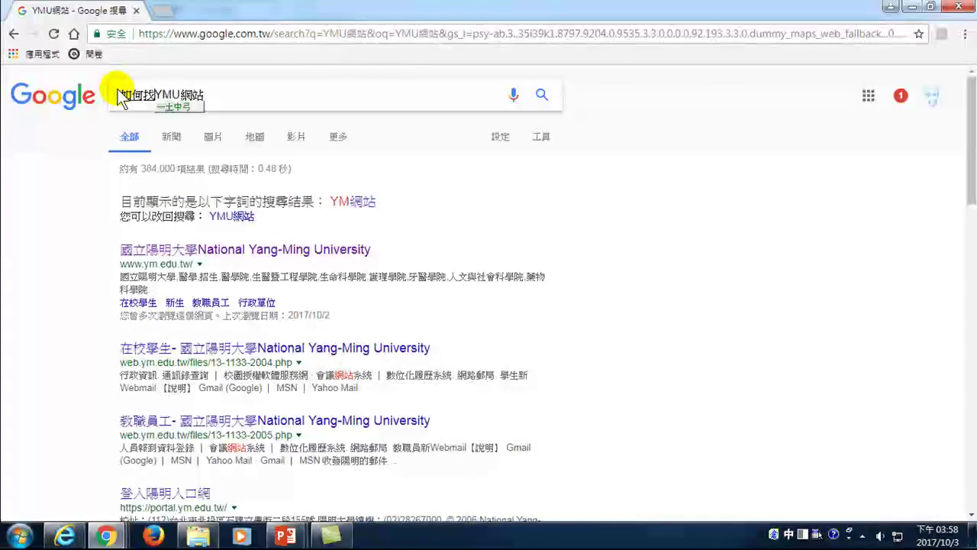
{"action": "key", "text": "Return"}
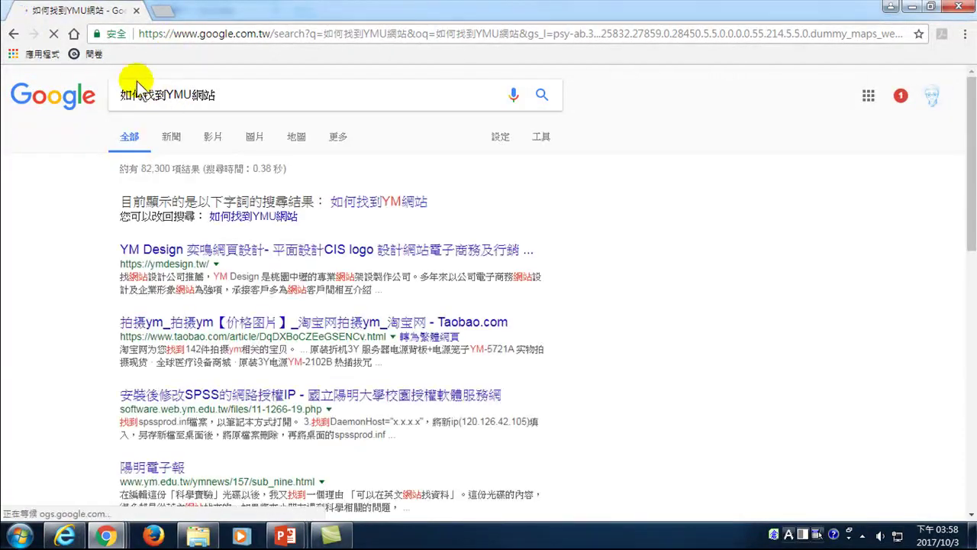
{"action": "scroll", "coordinate": [206, 296], "scroll_direction": "down", "scroll_amount": 2}
{"action": "scroll", "coordinate": [208, 305], "scroll_direction": "down", "scroll_amount": 2}
{"action": "scroll", "coordinate": [209, 311], "scroll_direction": "down", "scroll_amount": 3}
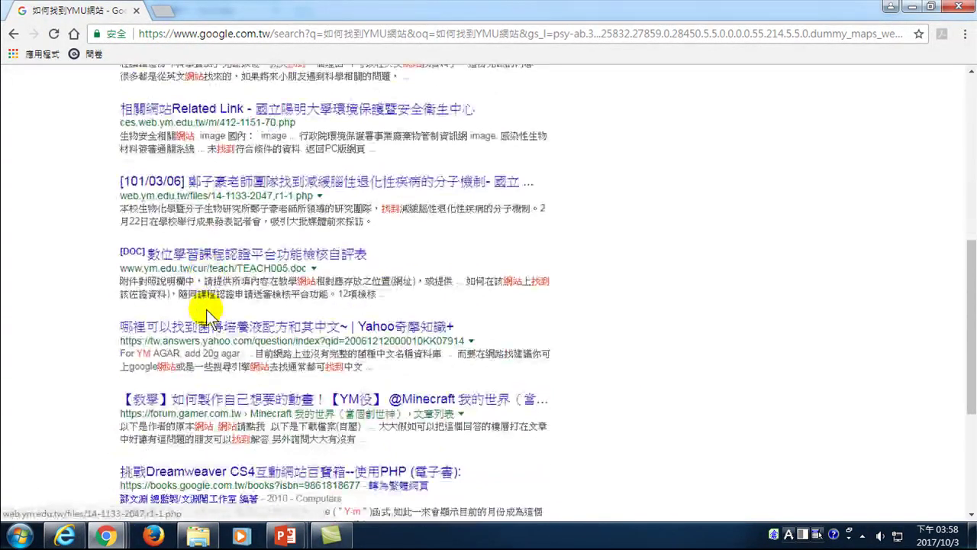
{"action": "scroll", "coordinate": [209, 313], "scroll_direction": "down", "scroll_amount": 2}
{"action": "scroll", "coordinate": [206, 313], "scroll_direction": "up", "scroll_amount": 9}
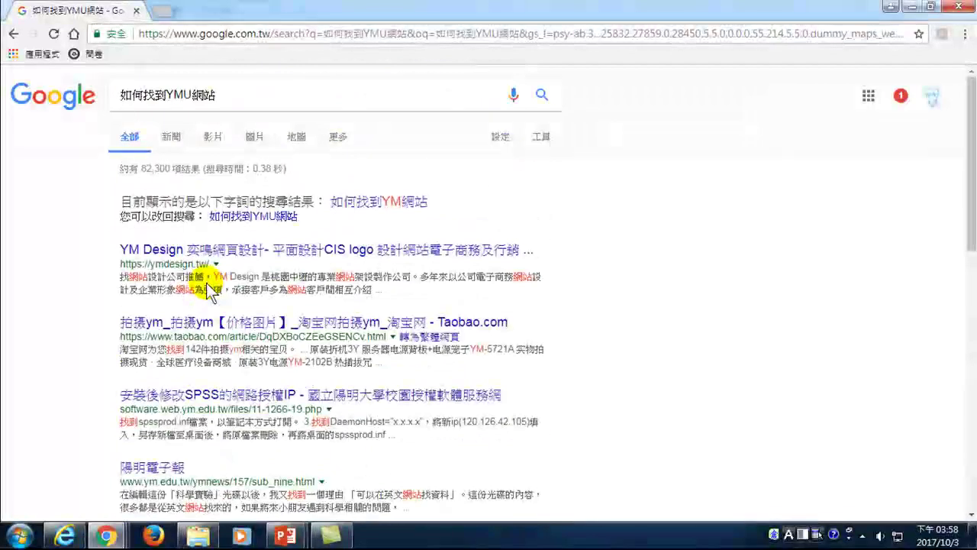